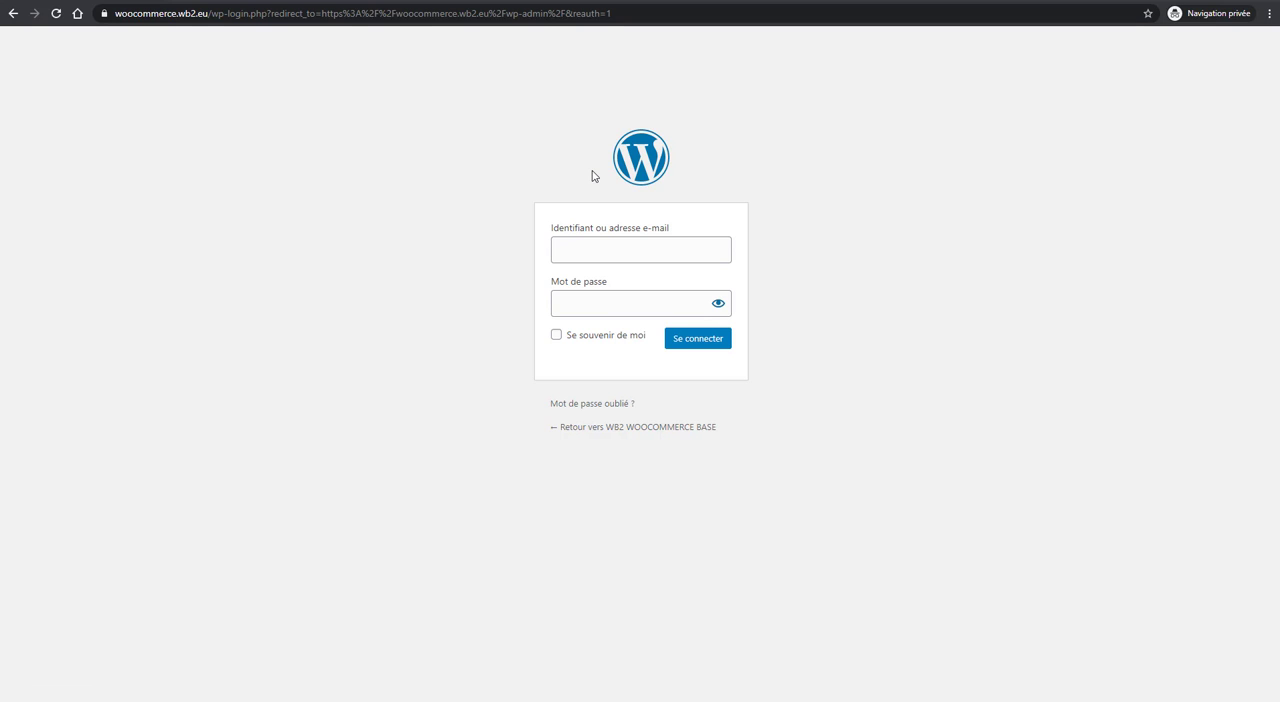
Step: Switch from the private login page to the WordPress admin window and open the Branda Pro dashboard
{"action": "key", "text": "super+Down"}
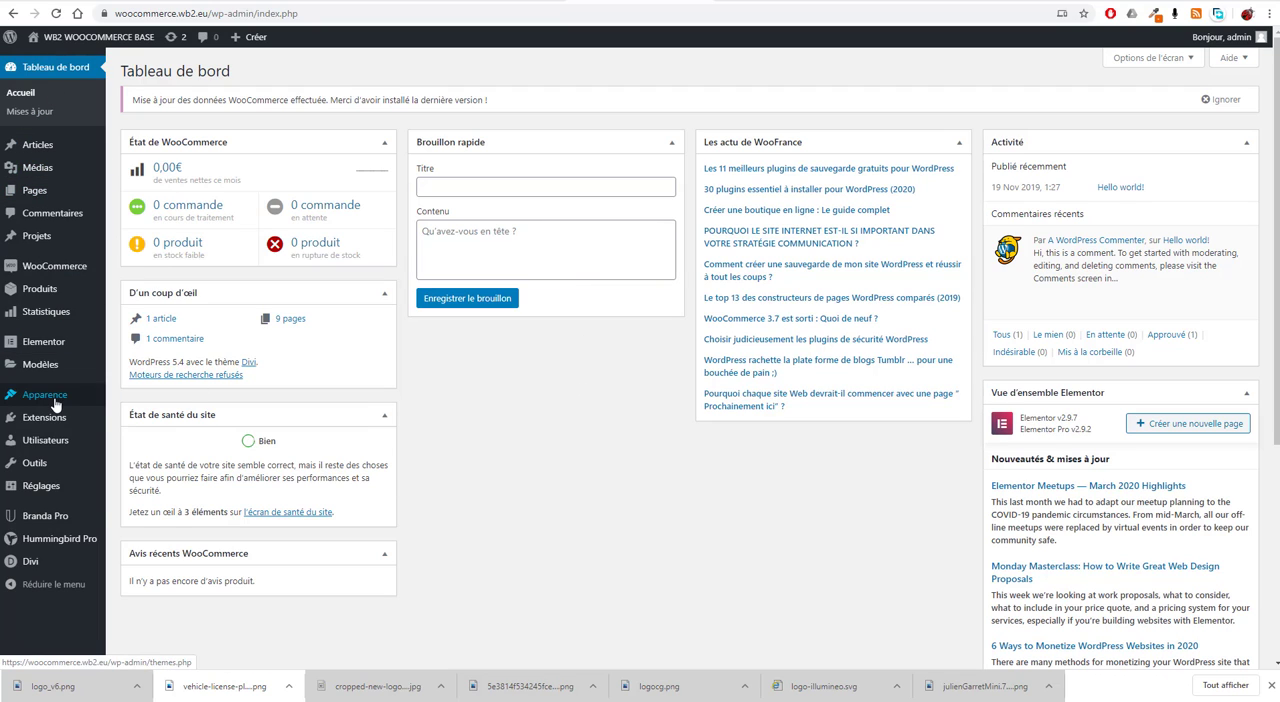
{"action": "mouse_move", "coordinate": [50, 525]}
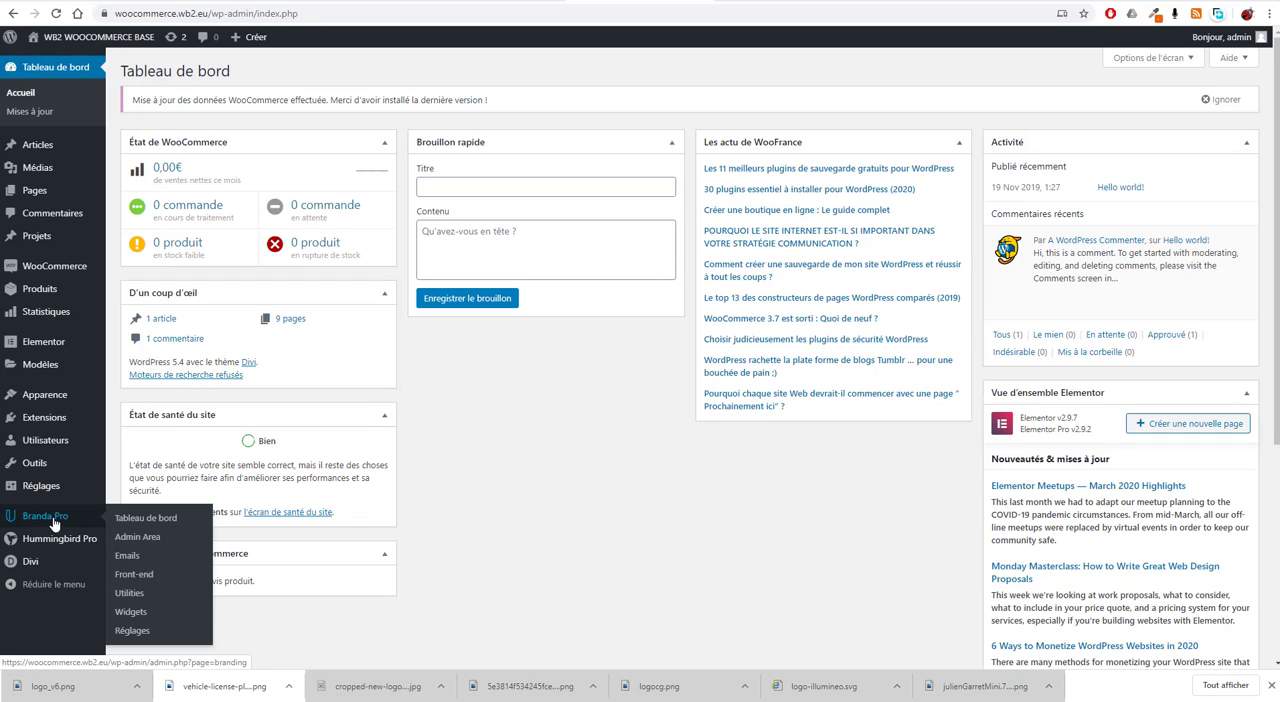
{"action": "left_click", "coordinate": [175, 520]}
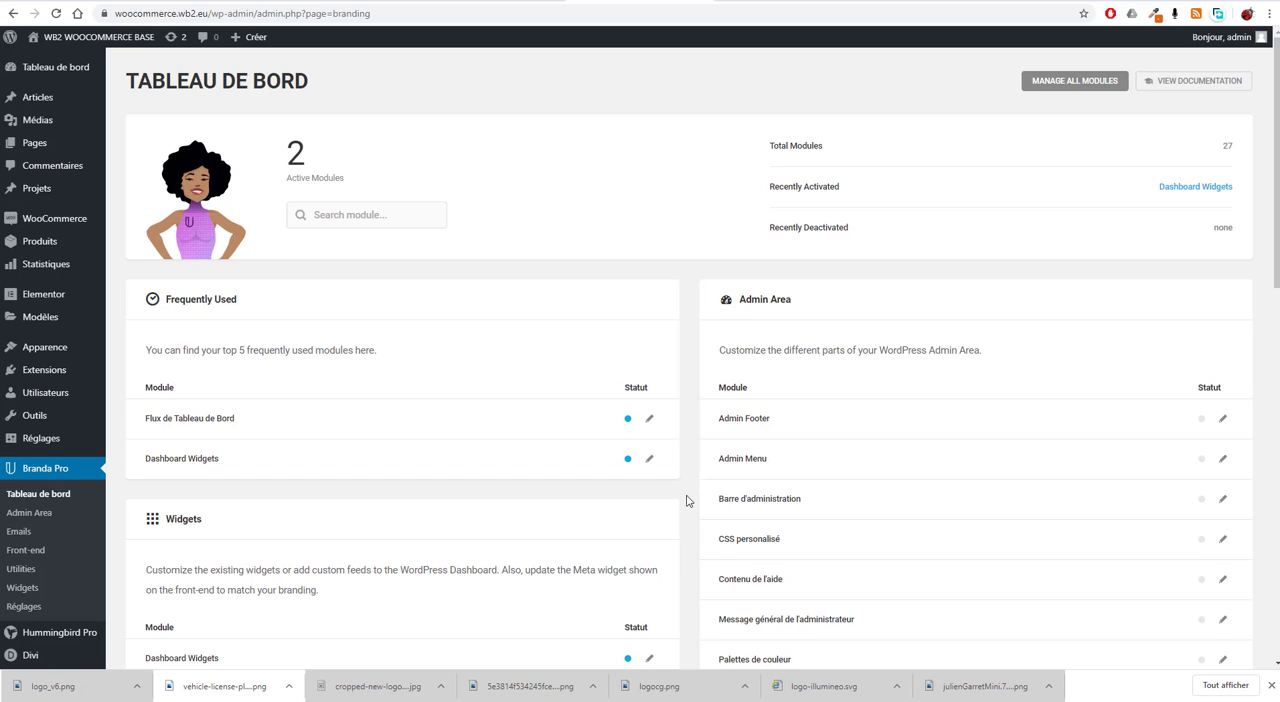
Step: Examine the module groups available on the Branda Pro dashboard, from Admin Area to Import/Export
{"action": "scroll", "coordinate": [686, 500], "scroll_direction": "down", "scroll_amount": 1}
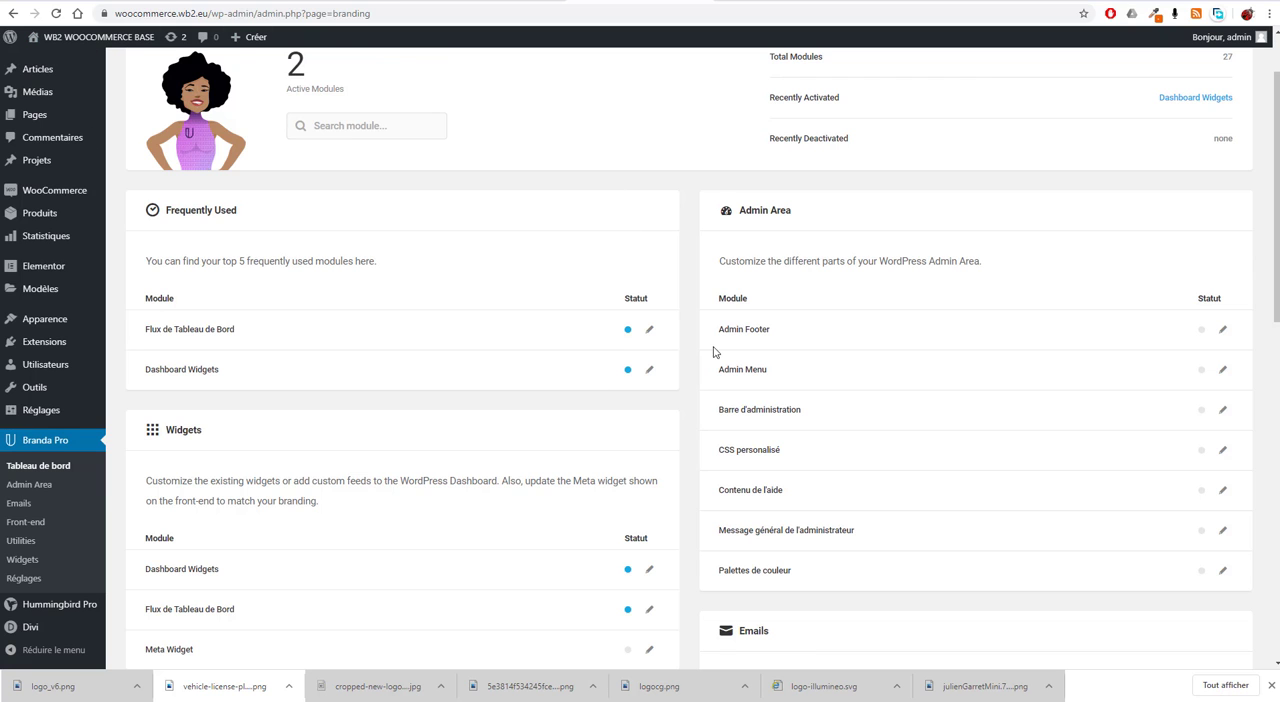
{"action": "scroll", "coordinate": [767, 460], "scroll_direction": "down", "scroll_amount": 1}
{"action": "scroll", "coordinate": [694, 483], "scroll_direction": "down", "scroll_amount": 1}
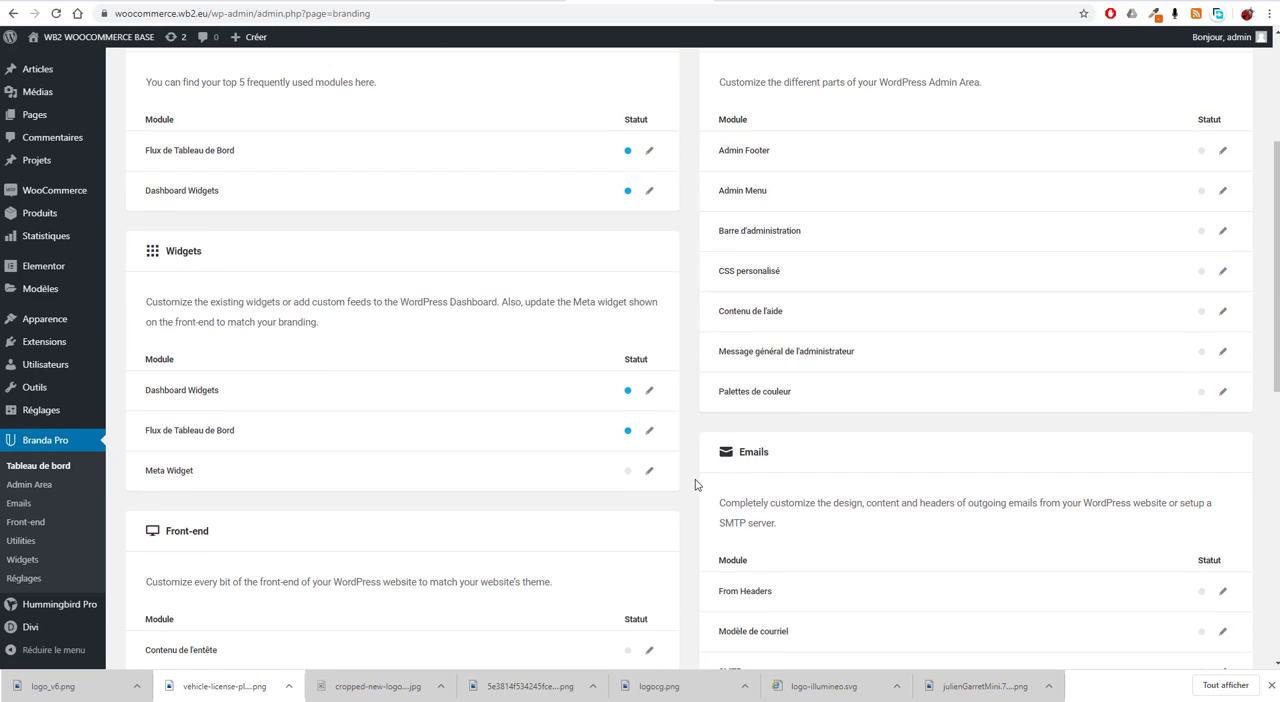
{"action": "scroll", "coordinate": [703, 490], "scroll_direction": "down", "scroll_amount": 4}
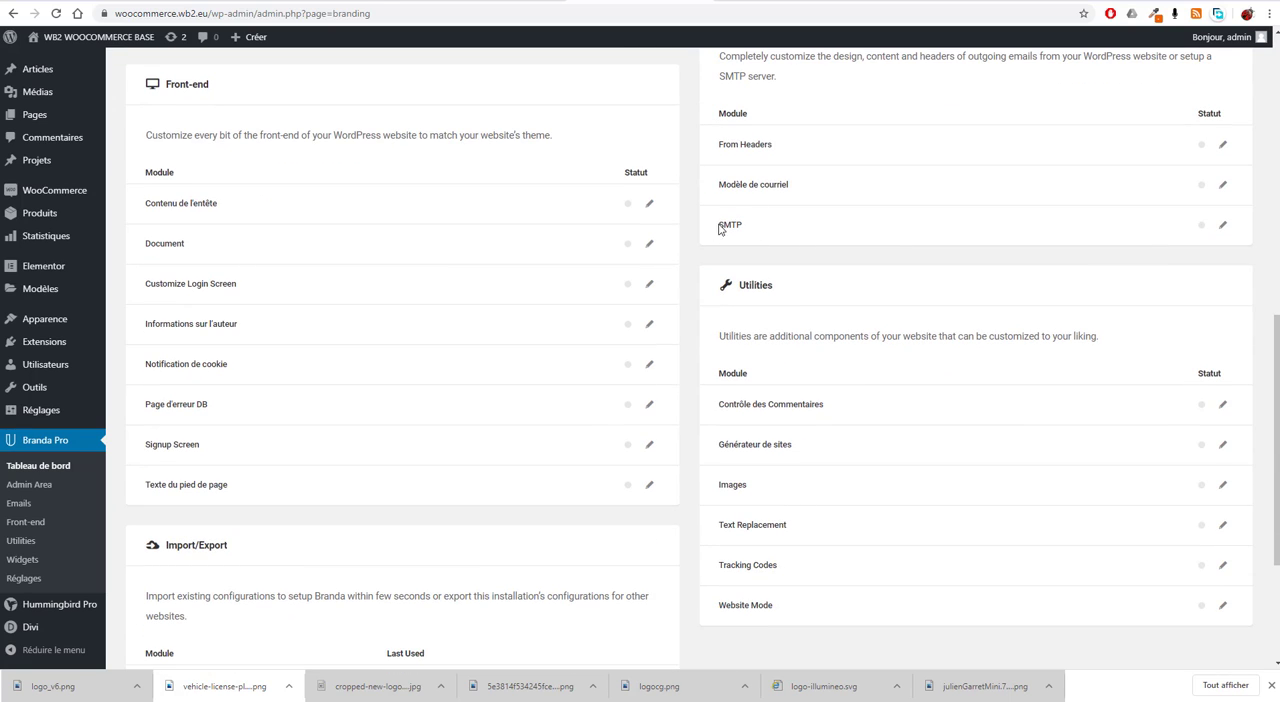
{"action": "scroll", "coordinate": [700, 420], "scroll_direction": "down", "scroll_amount": 3}
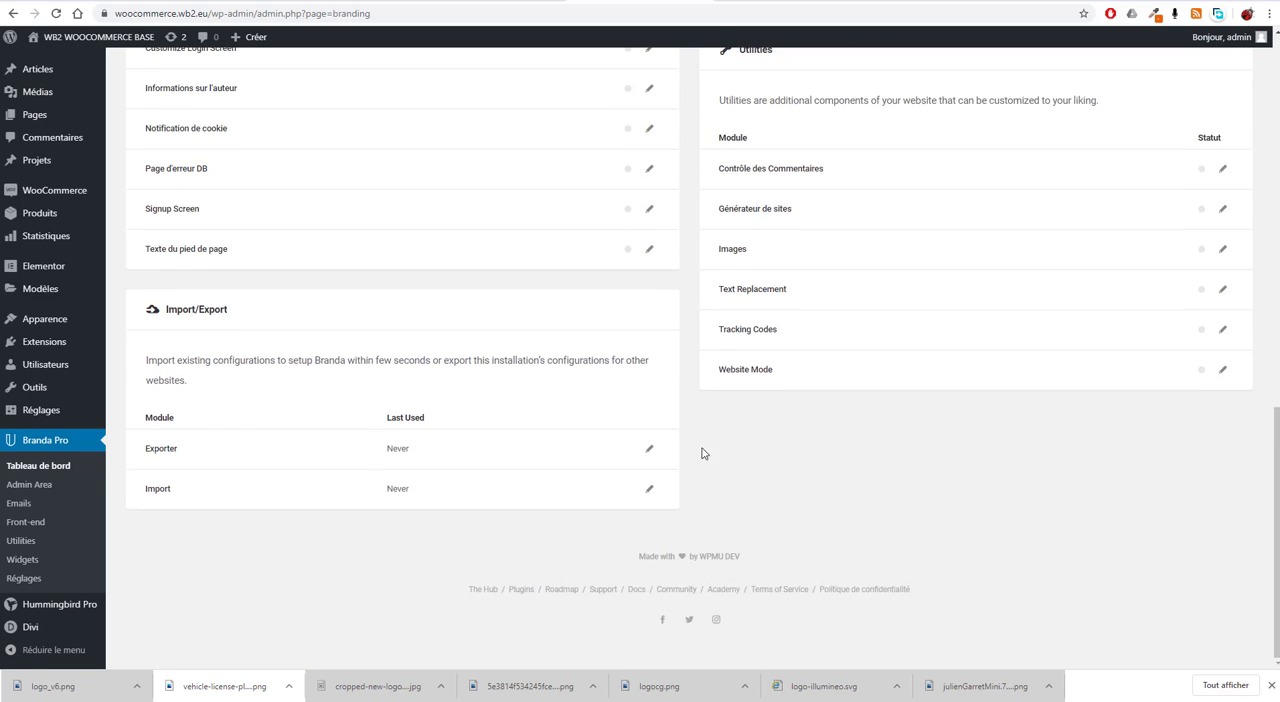
{"action": "scroll", "coordinate": [705, 430], "scroll_direction": "up", "scroll_amount": 5}
{"action": "scroll", "coordinate": [712, 404], "scroll_direction": "up", "scroll_amount": 4}
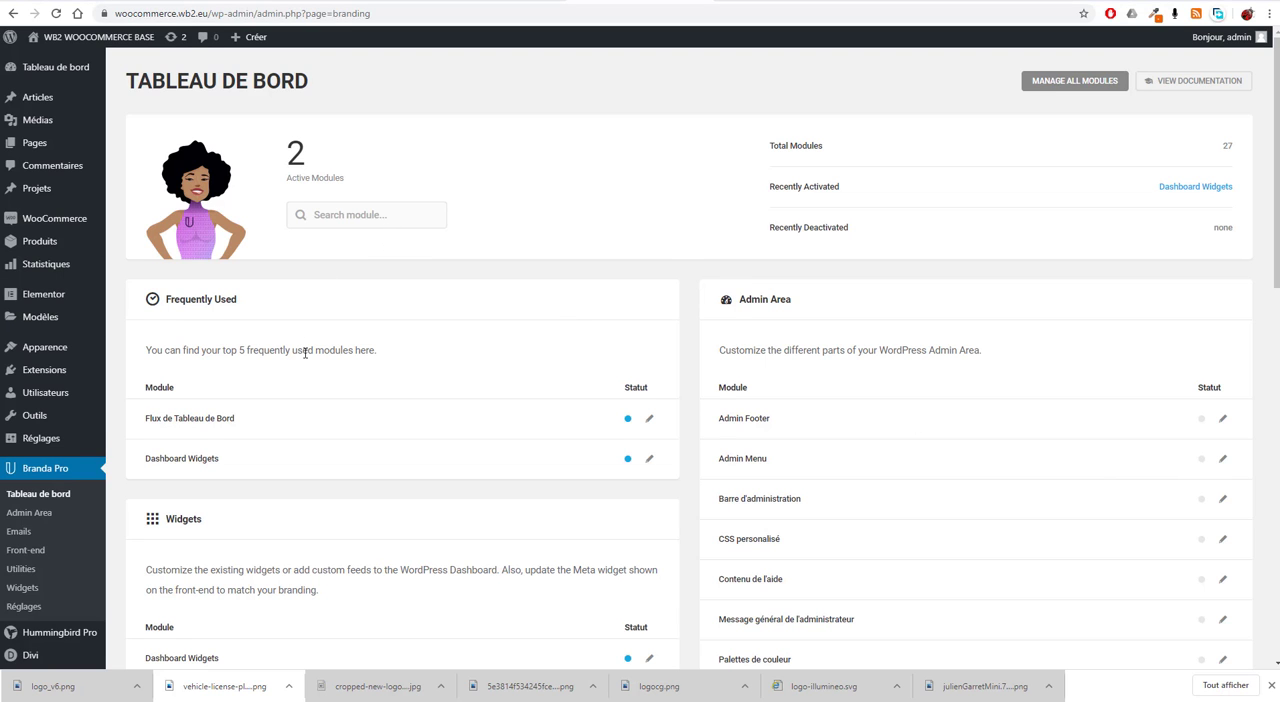
Step: Open the Customize Login Screen module from the Front-end group and activate it
{"action": "scroll", "coordinate": [305, 352], "scroll_direction": "down", "scroll_amount": 4}
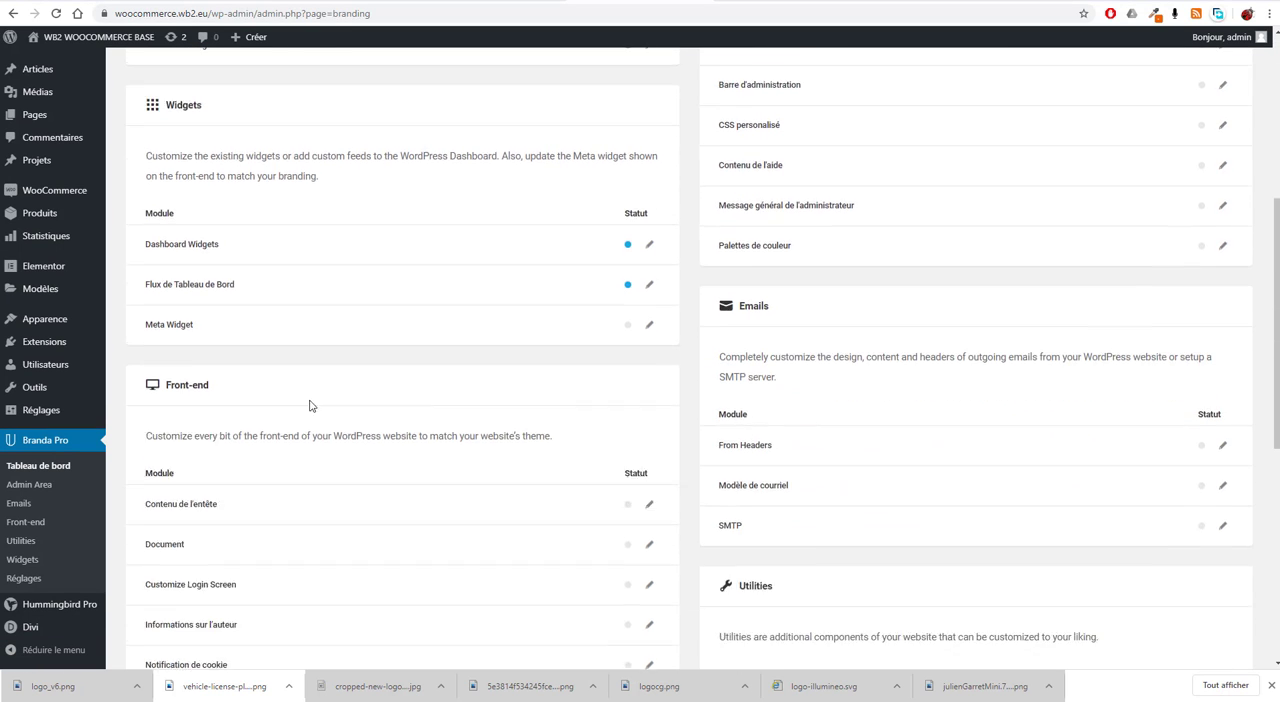
{"action": "scroll", "coordinate": [310, 405], "scroll_direction": "down", "scroll_amount": 1}
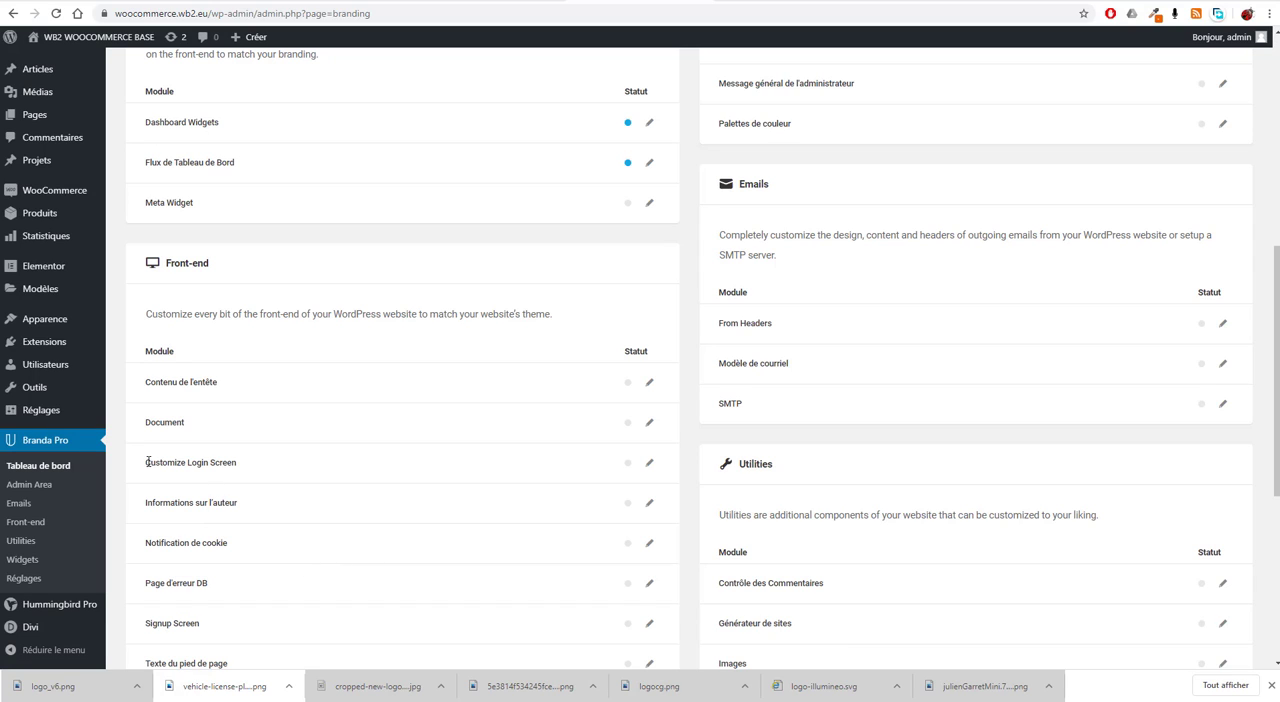
{"action": "left_click_drag", "start_coordinate": [148, 462], "coordinate": [257, 469]}
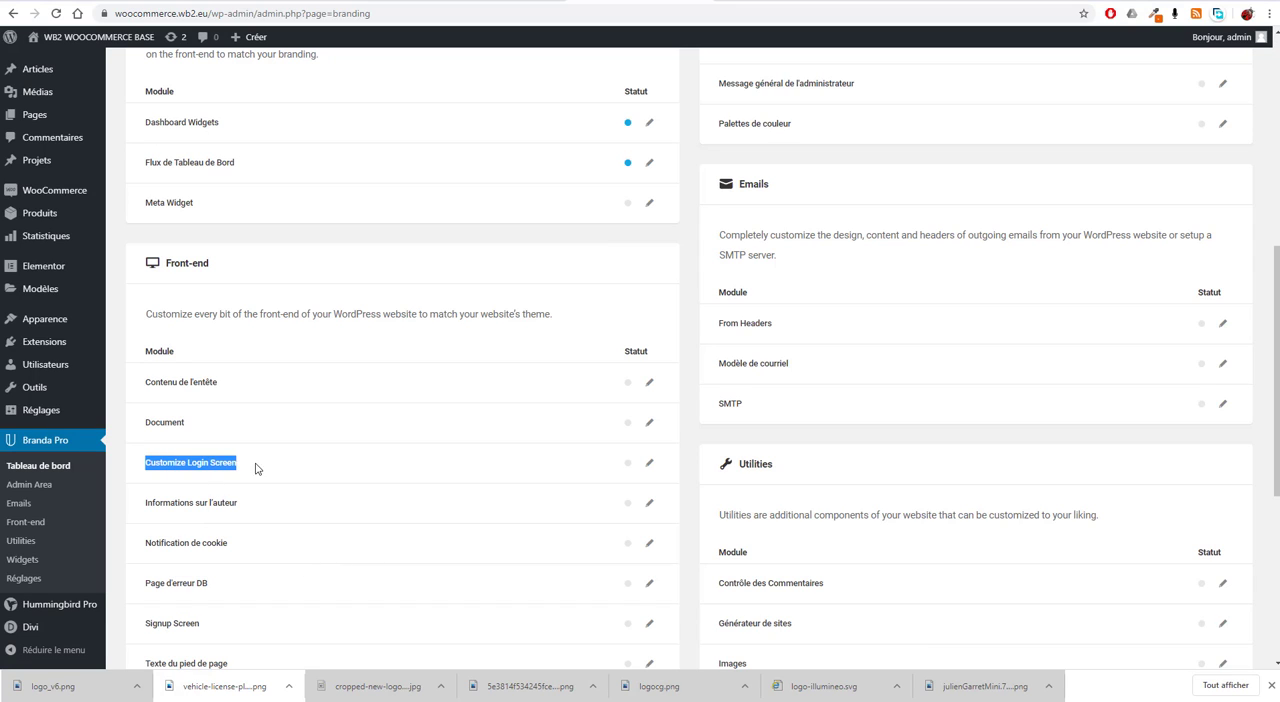
{"action": "left_click", "coordinate": [649, 465]}
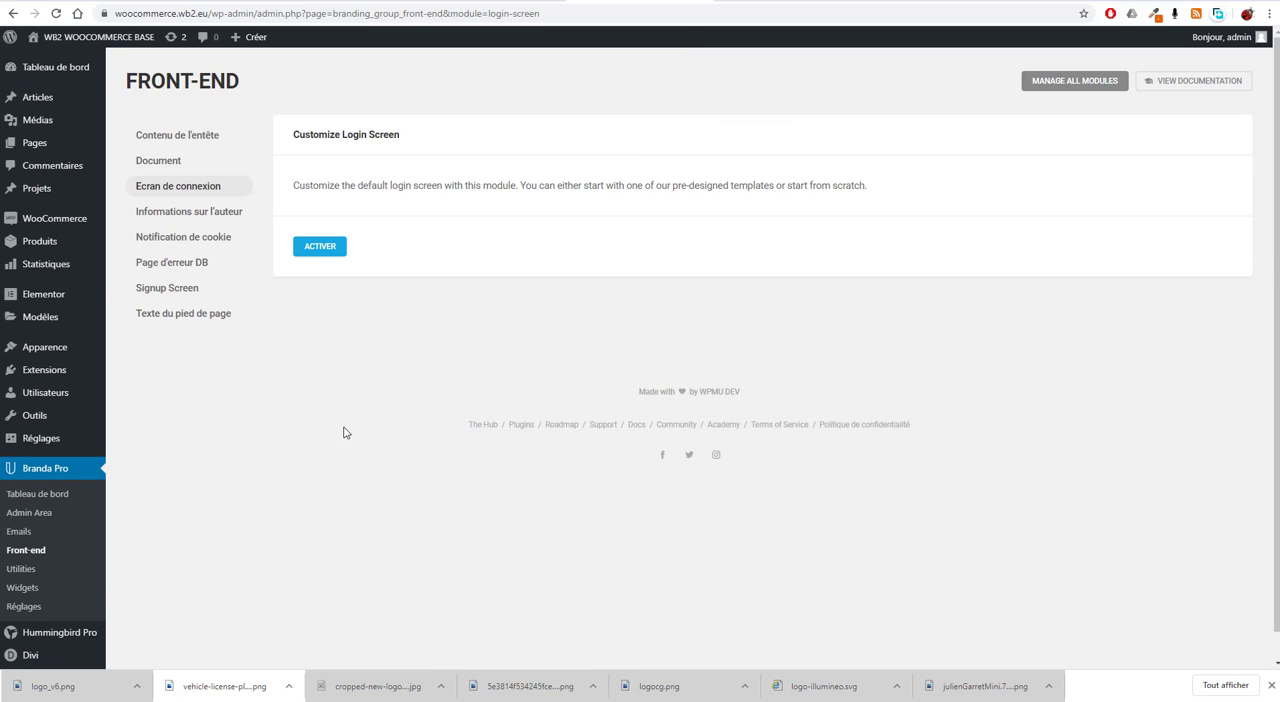
{"action": "left_click", "coordinate": [320, 247]}
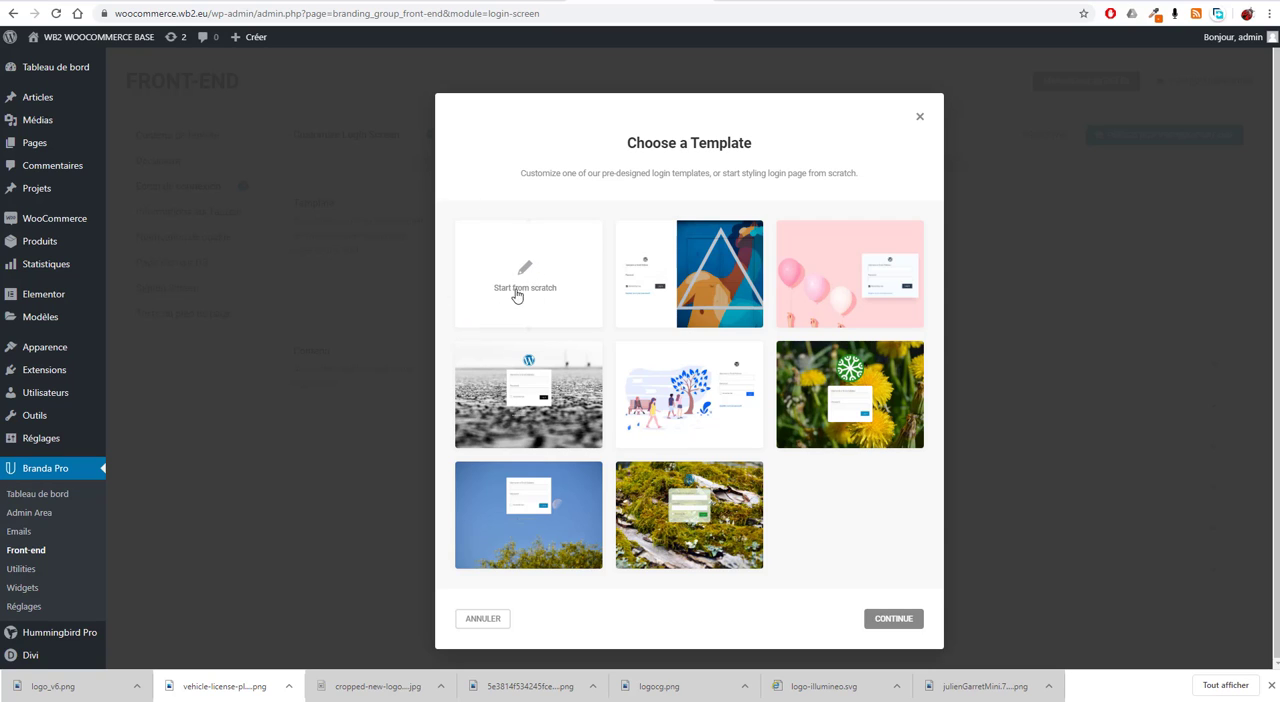
Step: Apply and save the Black Ice login template, and reload the login page in the private window
{"action": "left_click", "coordinate": [540, 389]}
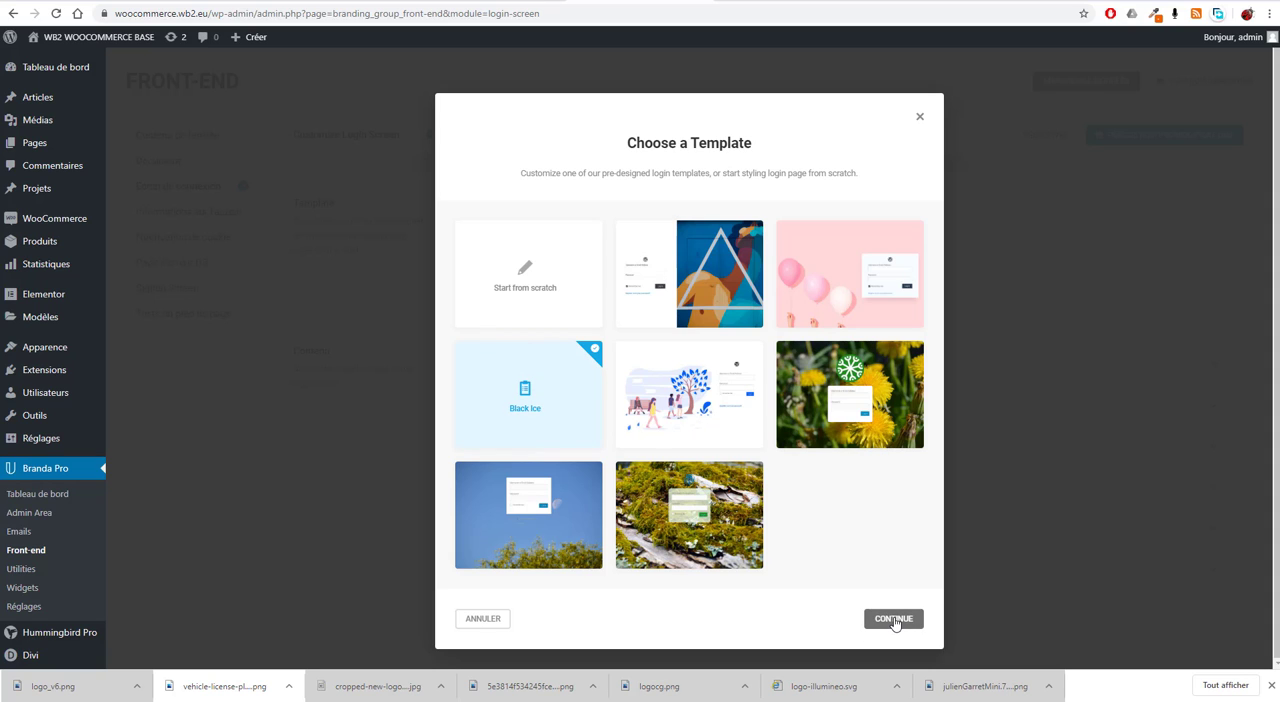
{"action": "left_click", "coordinate": [893, 619]}
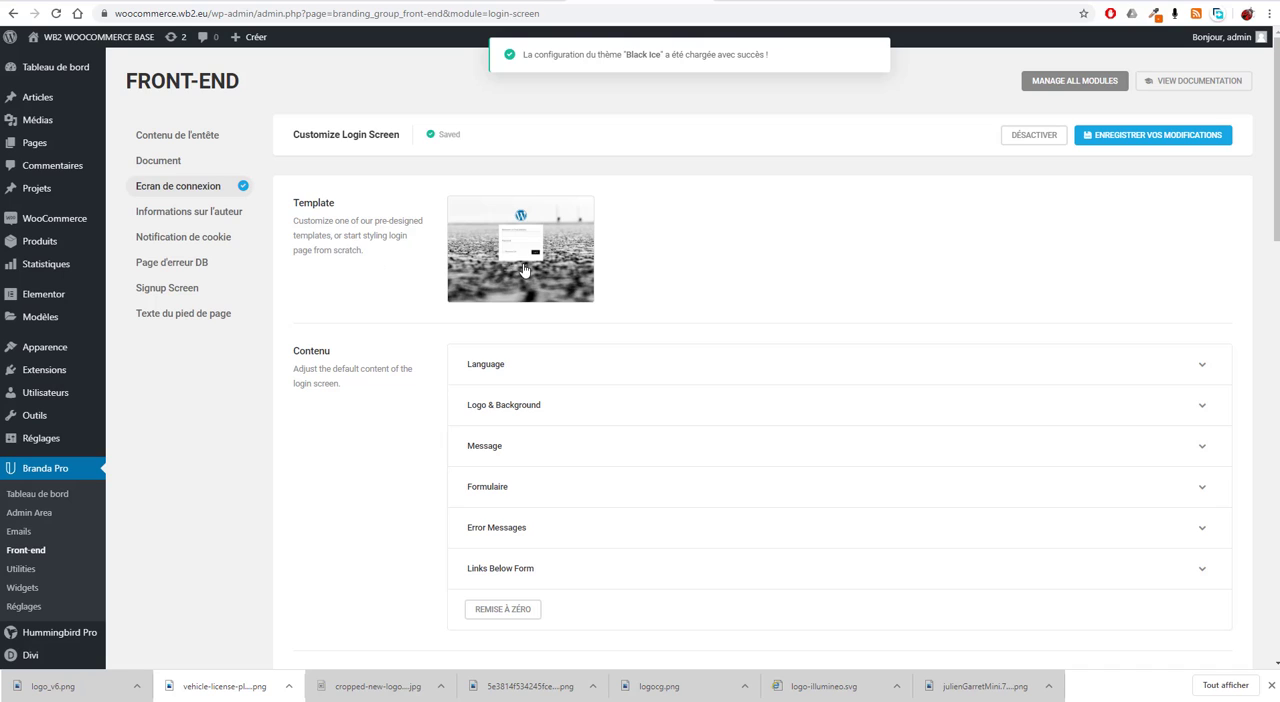
{"action": "left_click", "coordinate": [1200, 134]}
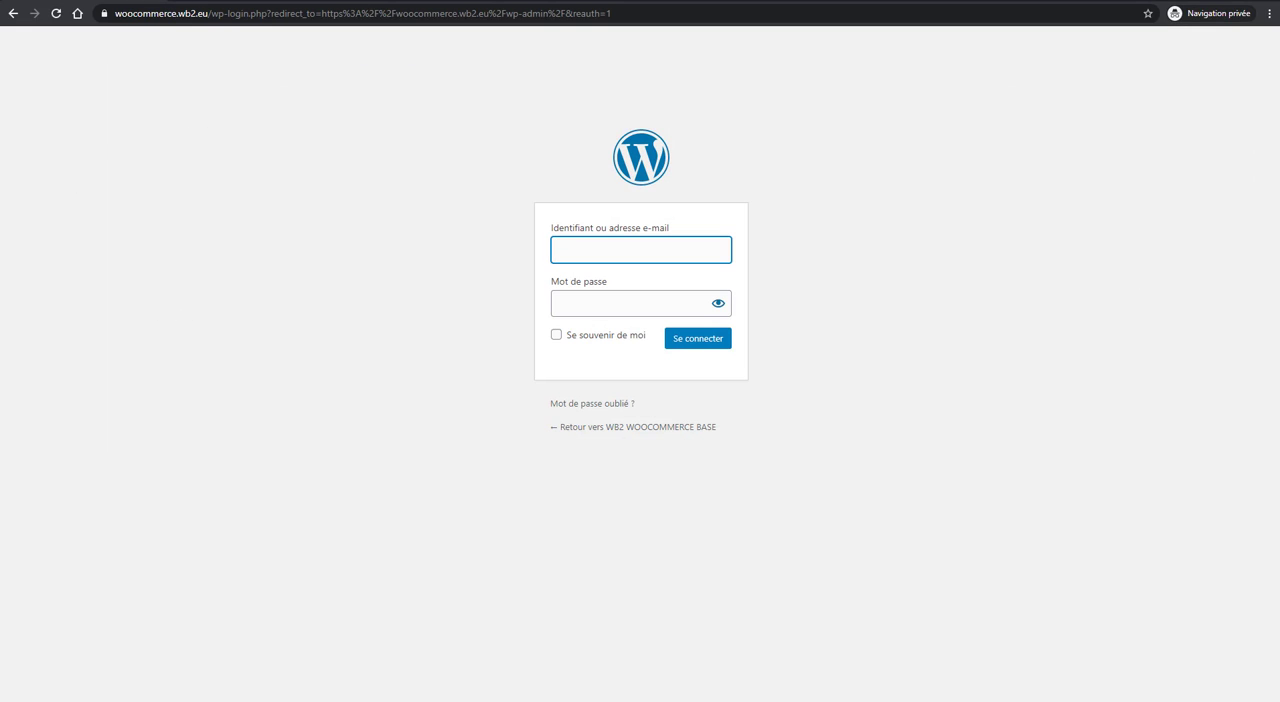
{"action": "left_click", "coordinate": [55, 14]}
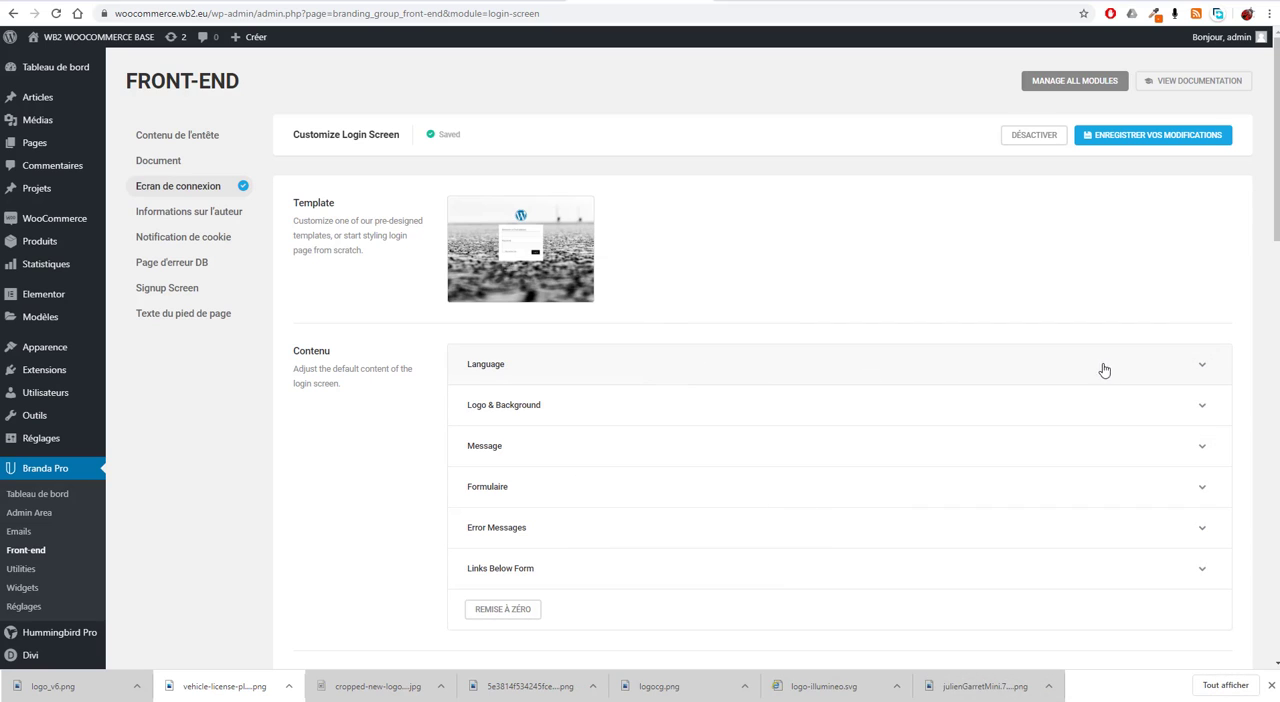
Step: Check the Language option in the login screen's content settings
{"action": "scroll", "coordinate": [620, 400], "scroll_direction": "down", "scroll_amount": 1}
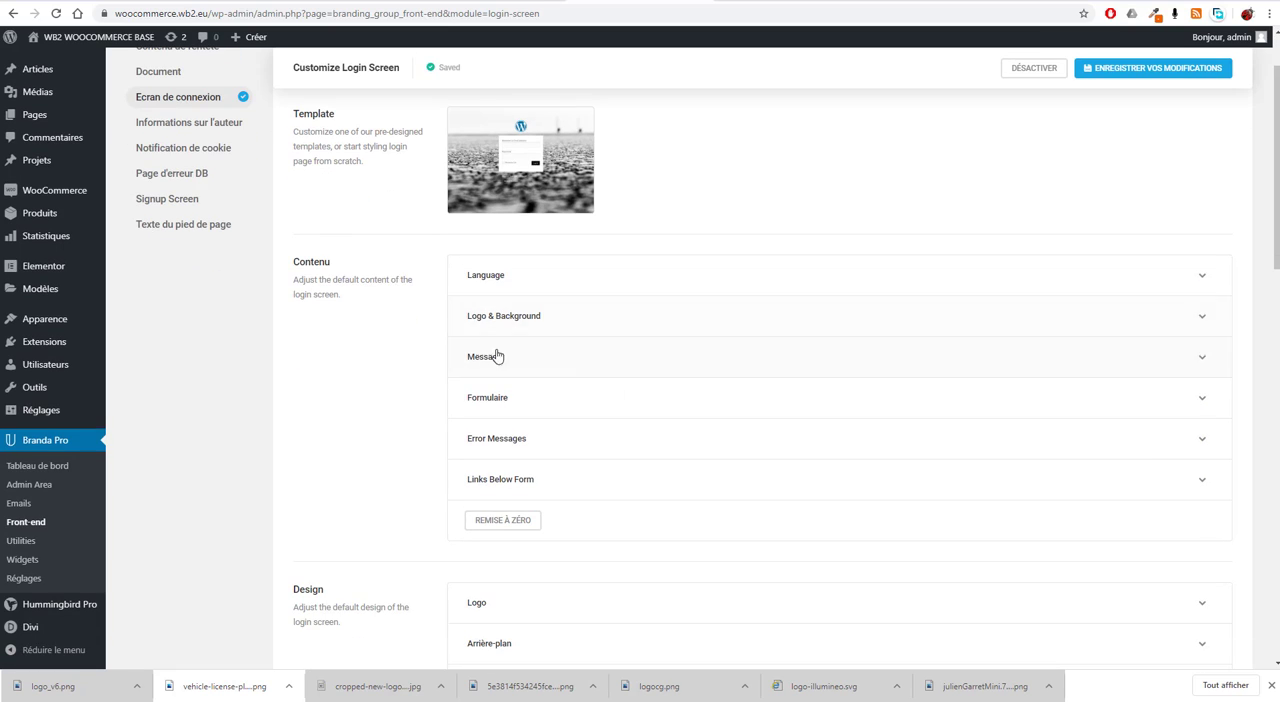
{"action": "left_click", "coordinate": [1202, 278]}
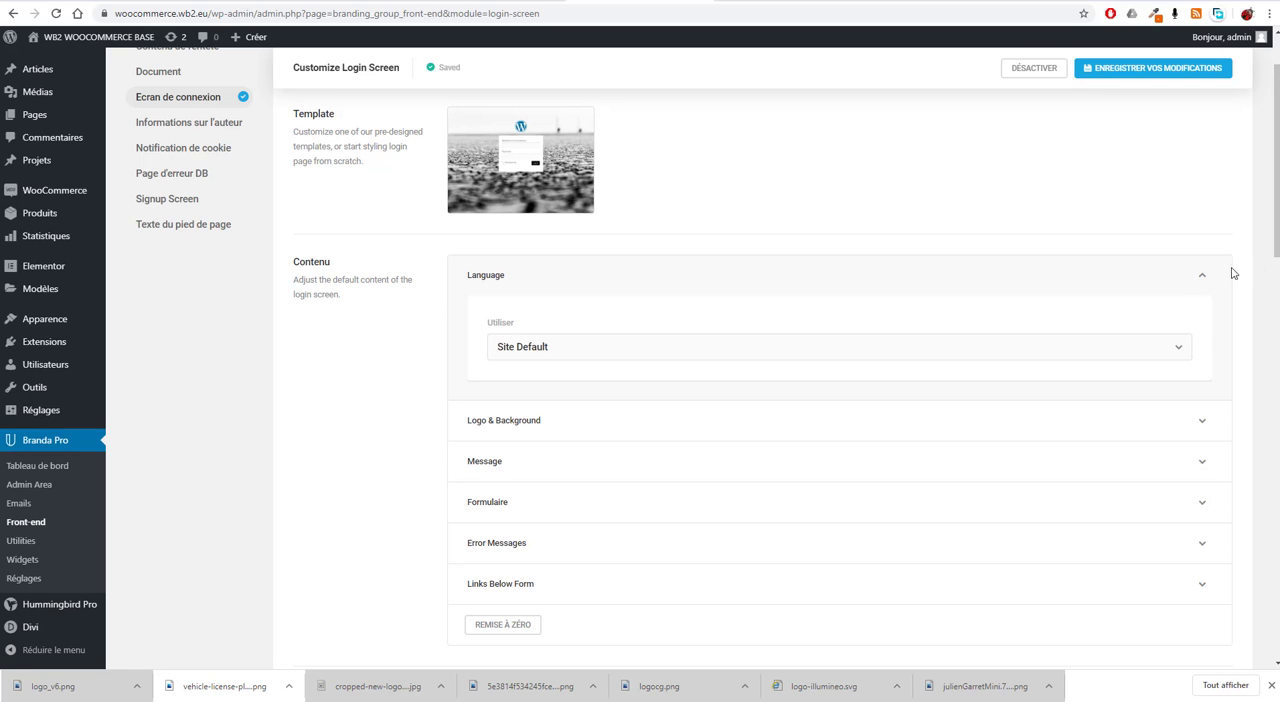
{"action": "left_click", "coordinate": [1202, 276]}
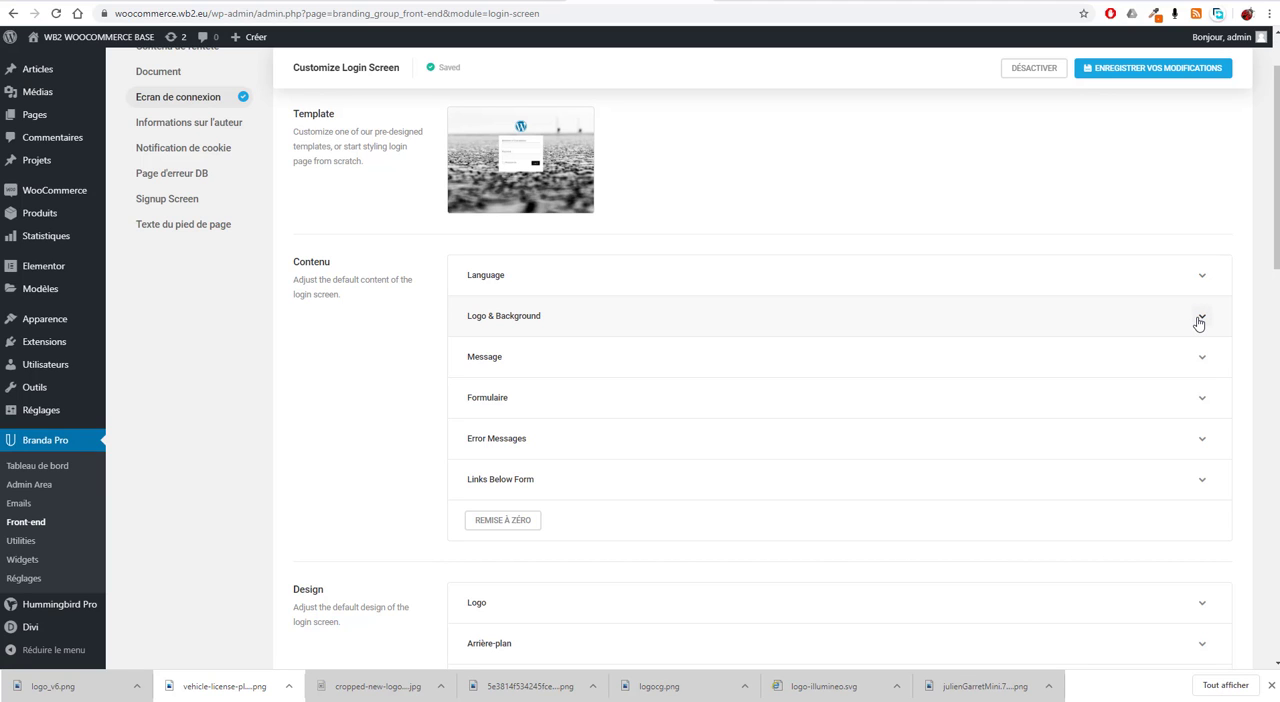
Step: Keep the login logo shown and set it to wb2v3-Copie.png from the media library
{"action": "left_click", "coordinate": [1199, 322]}
{"action": "scroll", "coordinate": [688, 366], "scroll_direction": "down", "scroll_amount": 1}
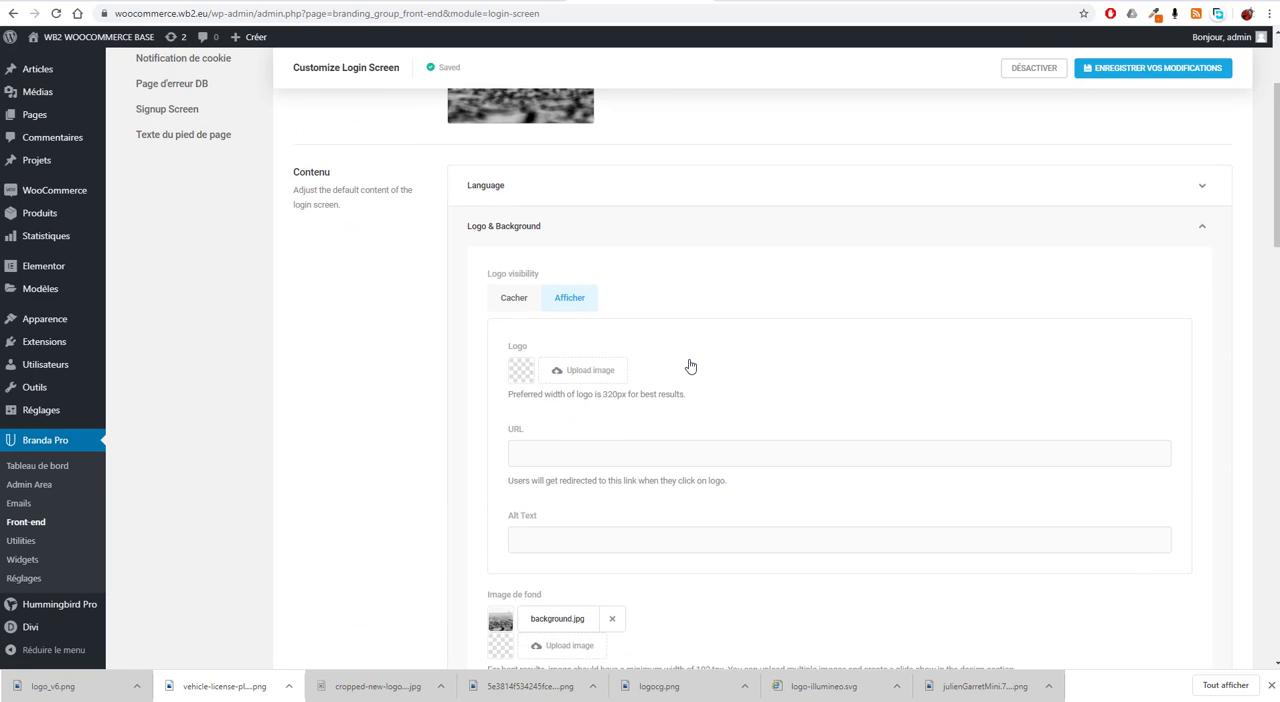
{"action": "left_click", "coordinate": [513, 303]}
{"action": "left_click", "coordinate": [572, 300]}
{"action": "left_click", "coordinate": [590, 372]}
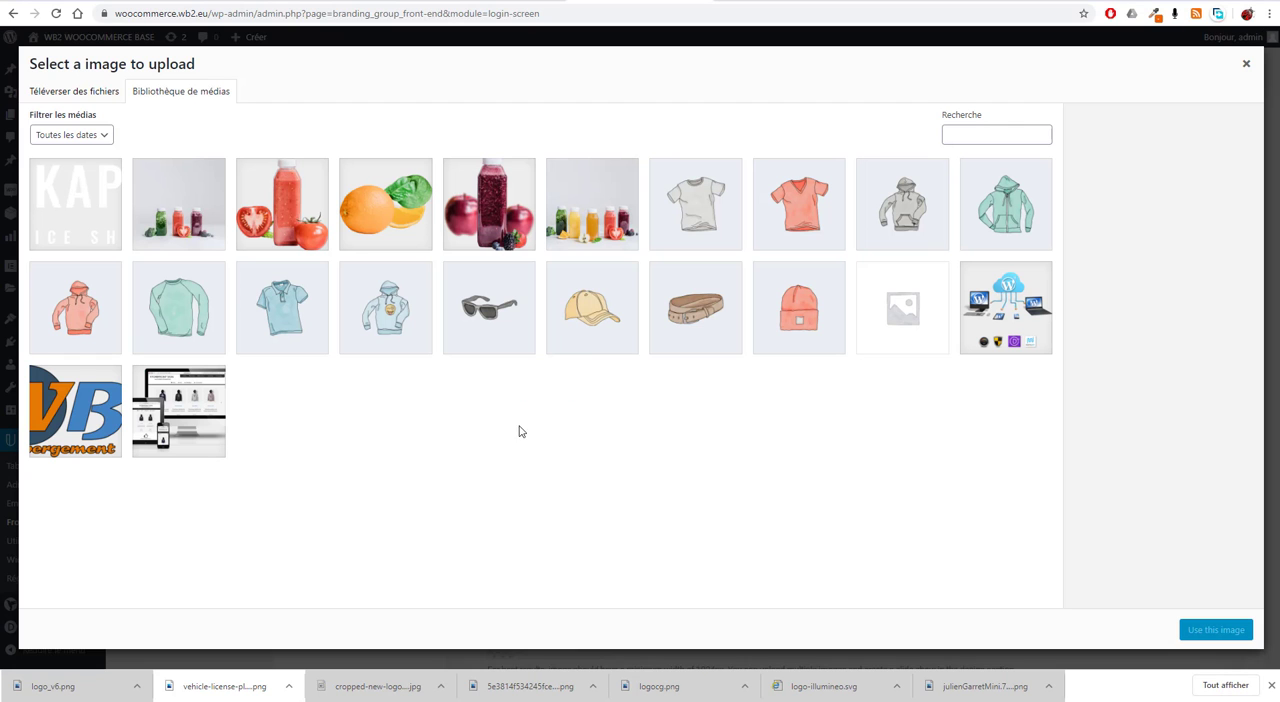
{"action": "left_click", "coordinate": [52, 409]}
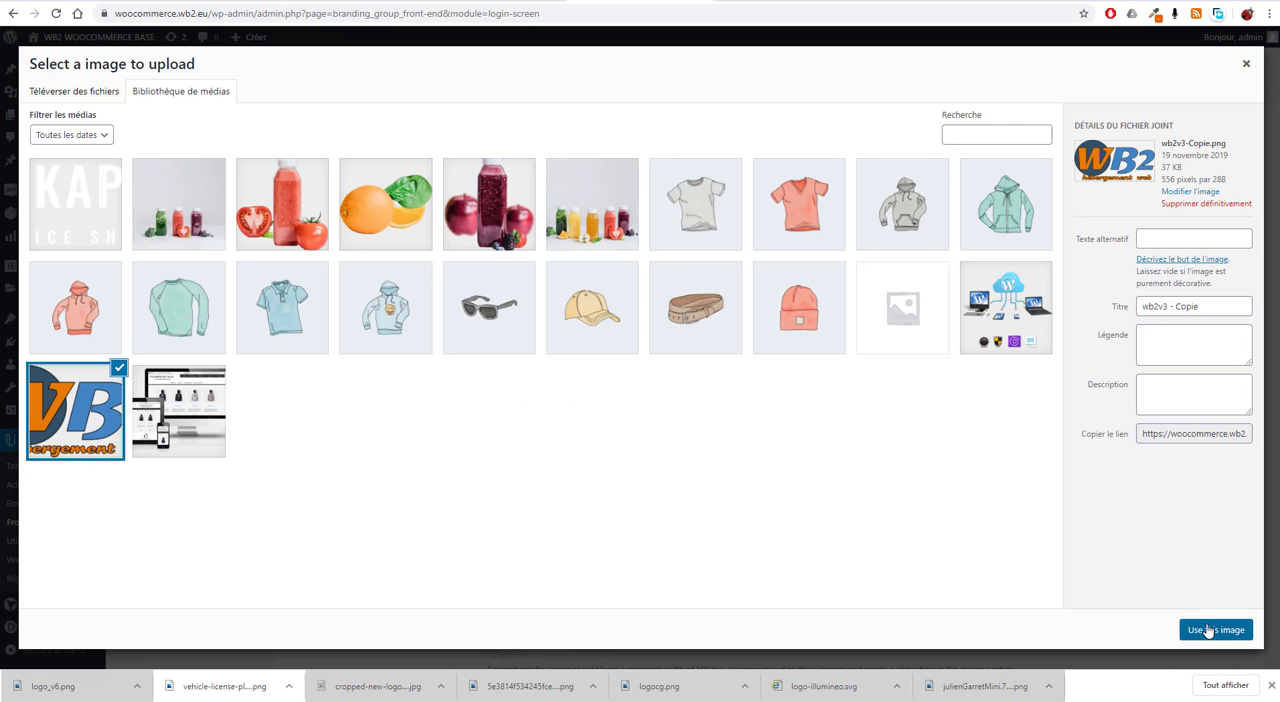
{"action": "left_click", "coordinate": [1208, 630]}
Step: Save the logo change and reload the login page in the private window
{"action": "scroll", "coordinate": [1134, 449], "scroll_direction": "up", "scroll_amount": 3}
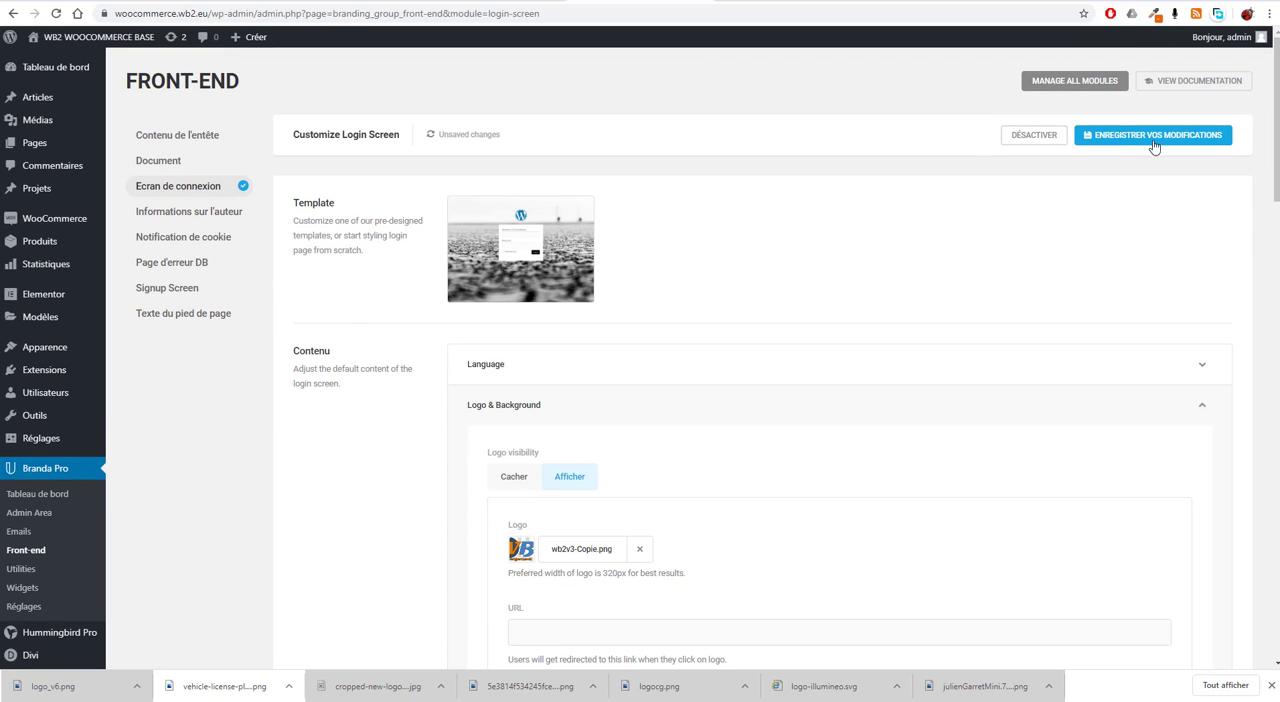
{"action": "left_click", "coordinate": [1155, 145]}
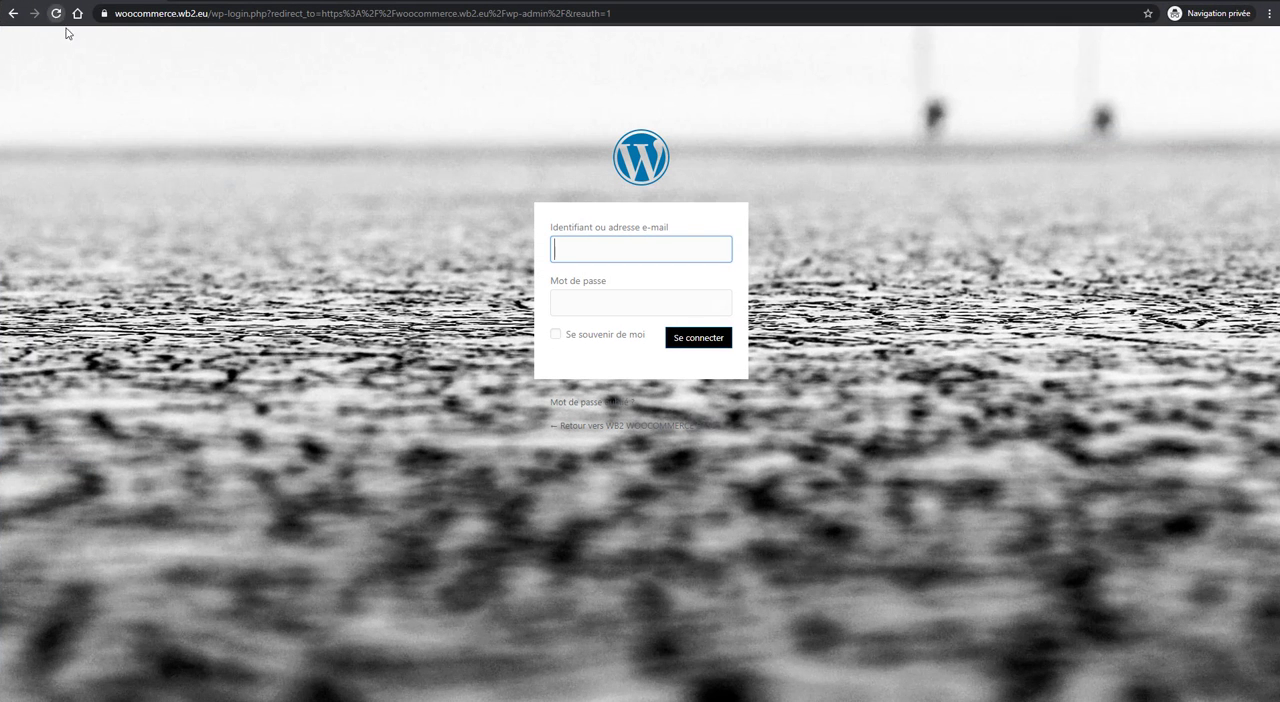
{"action": "left_click", "coordinate": [56, 14]}
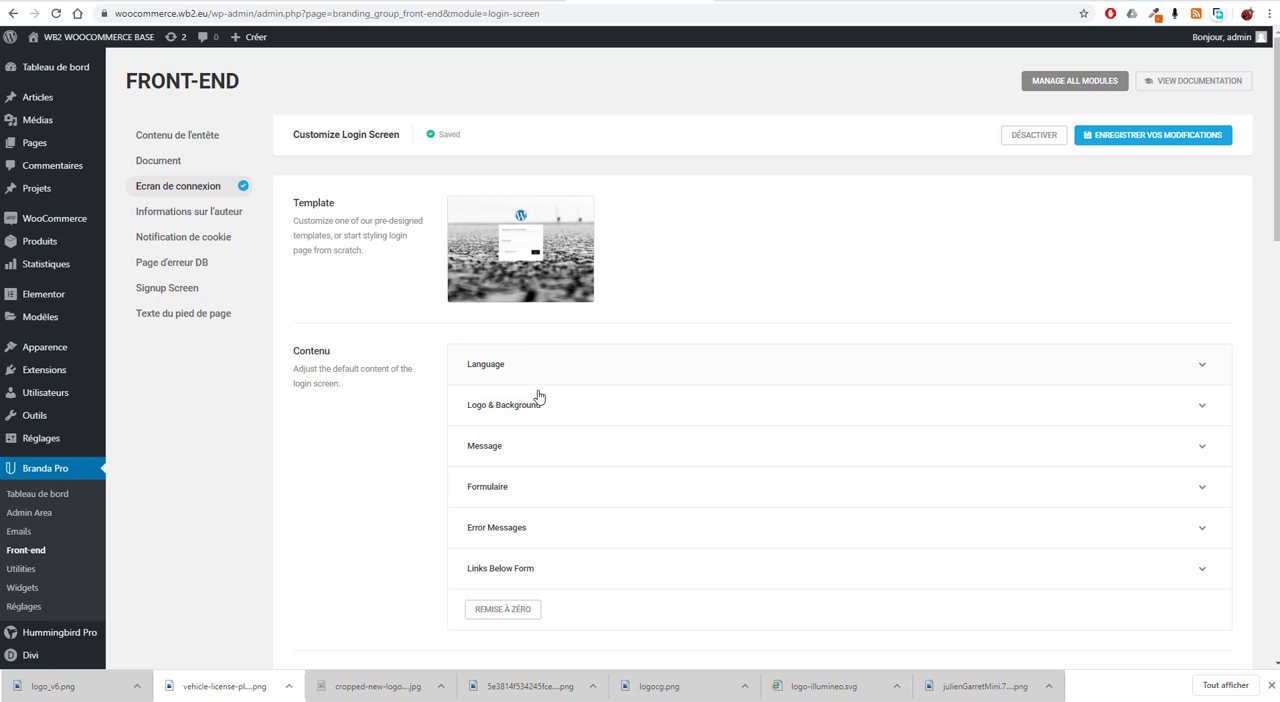
Step: Enlarge the login logo to roughly double its width in the Design settings and save the changes
{"action": "left_click", "coordinate": [589, 418]}
{"action": "scroll", "coordinate": [723, 488], "scroll_direction": "down", "scroll_amount": 2}
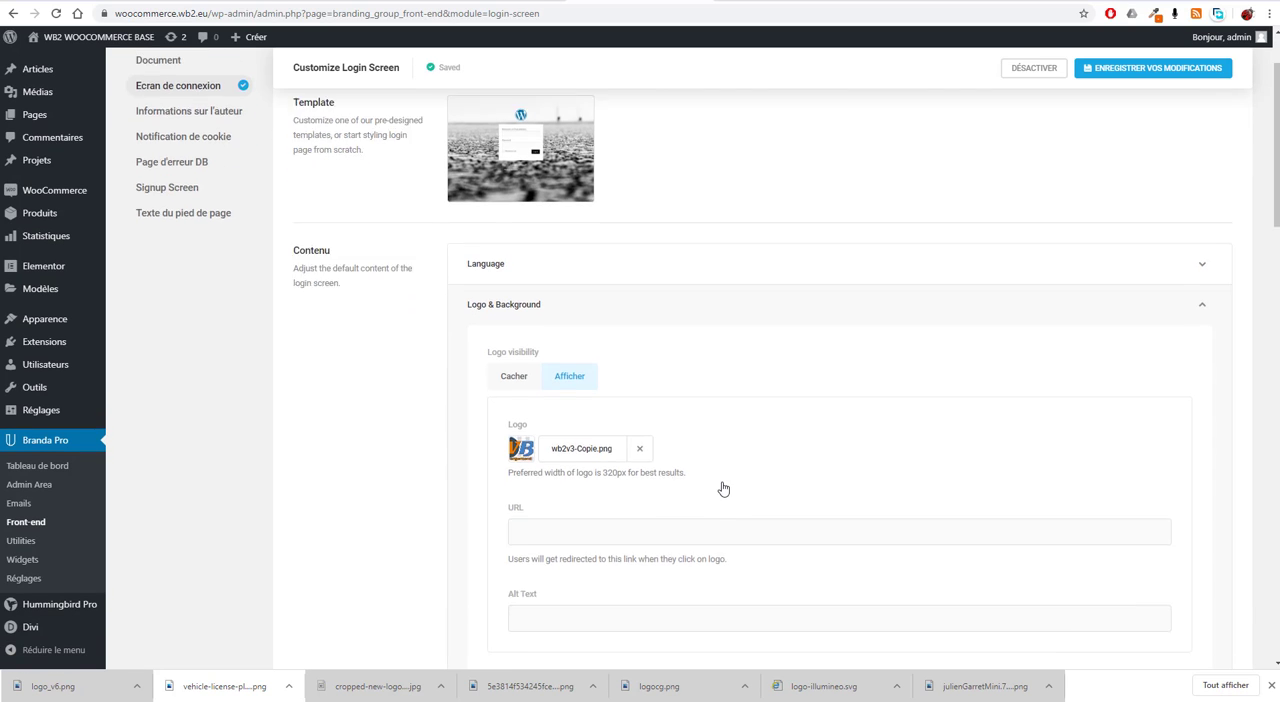
{"action": "scroll", "coordinate": [750, 440], "scroll_direction": "down", "scroll_amount": 1}
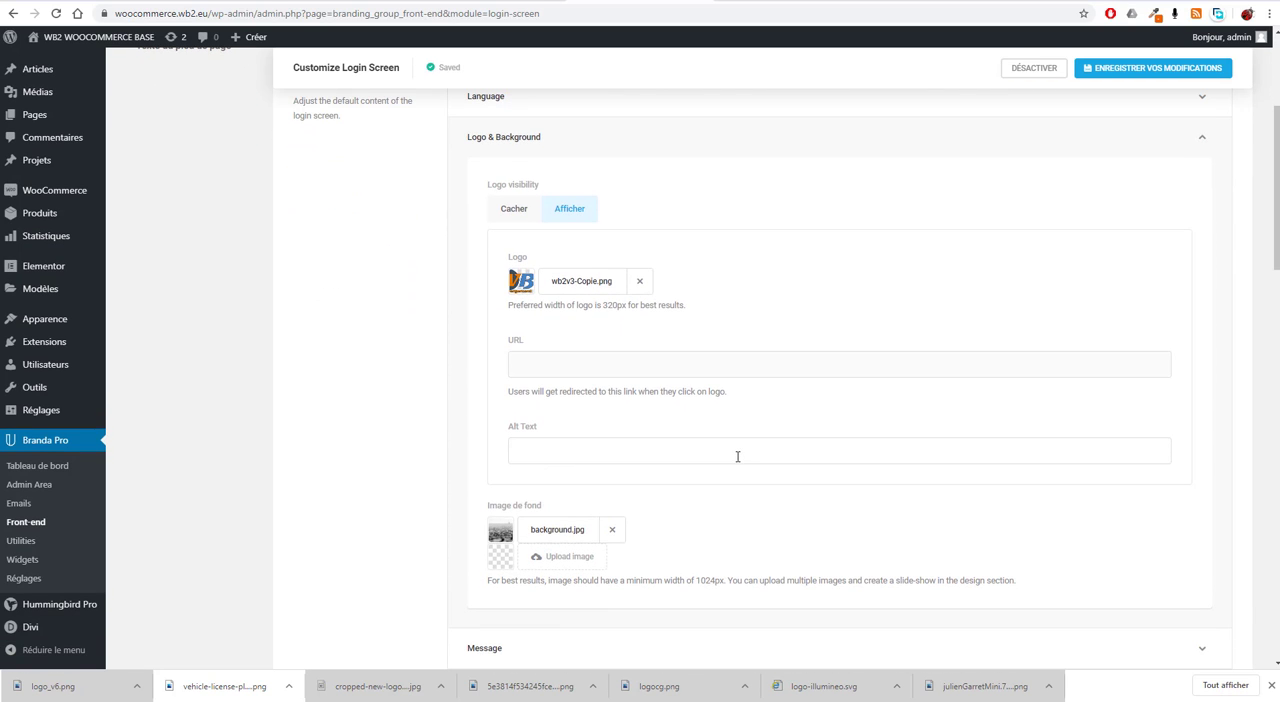
{"action": "scroll", "coordinate": [737, 456], "scroll_direction": "down", "scroll_amount": 5}
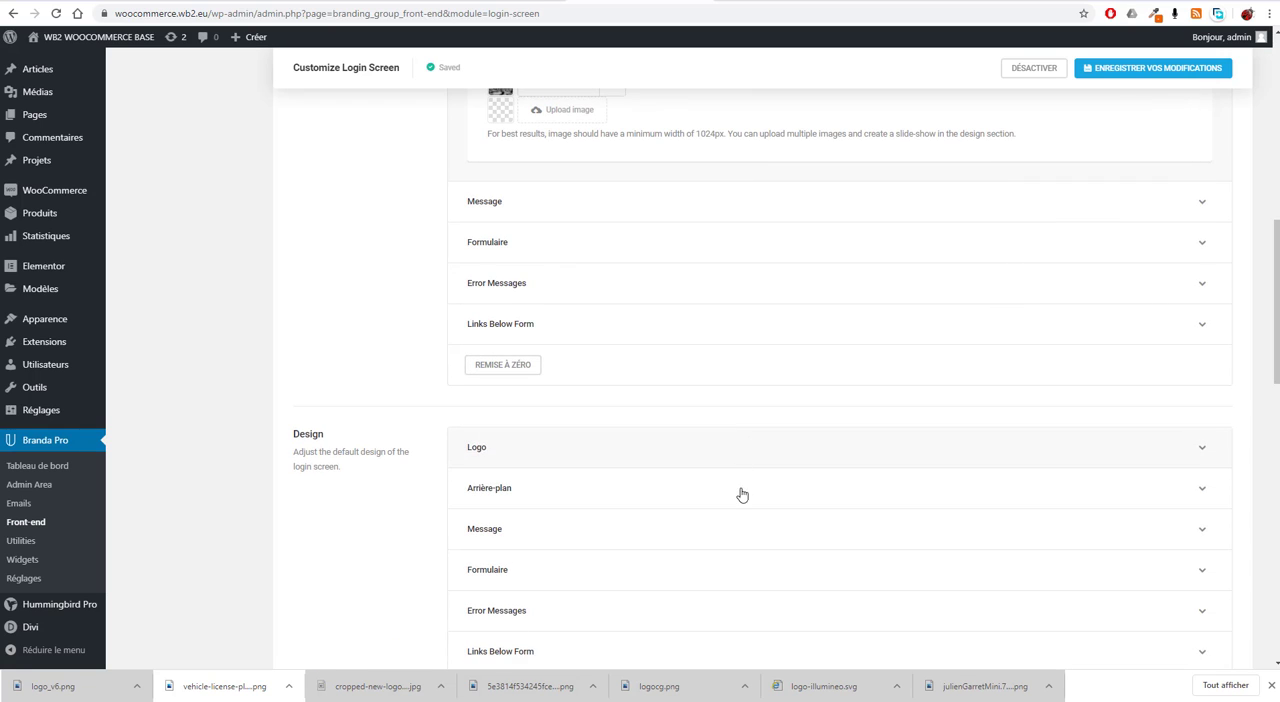
{"action": "left_click", "coordinate": [1200, 448]}
{"action": "scroll", "coordinate": [426, 520], "scroll_direction": "down", "scroll_amount": 1}
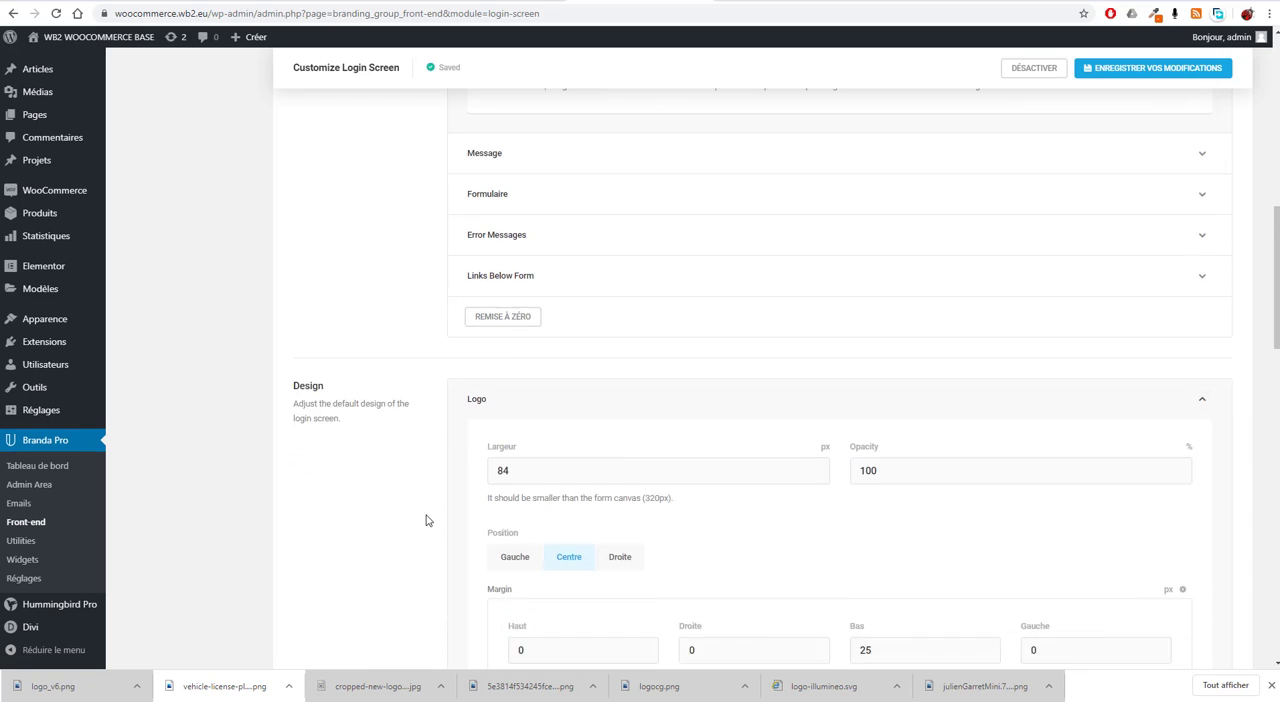
{"action": "scroll", "coordinate": [426, 520], "scroll_direction": "down", "scroll_amount": 1}
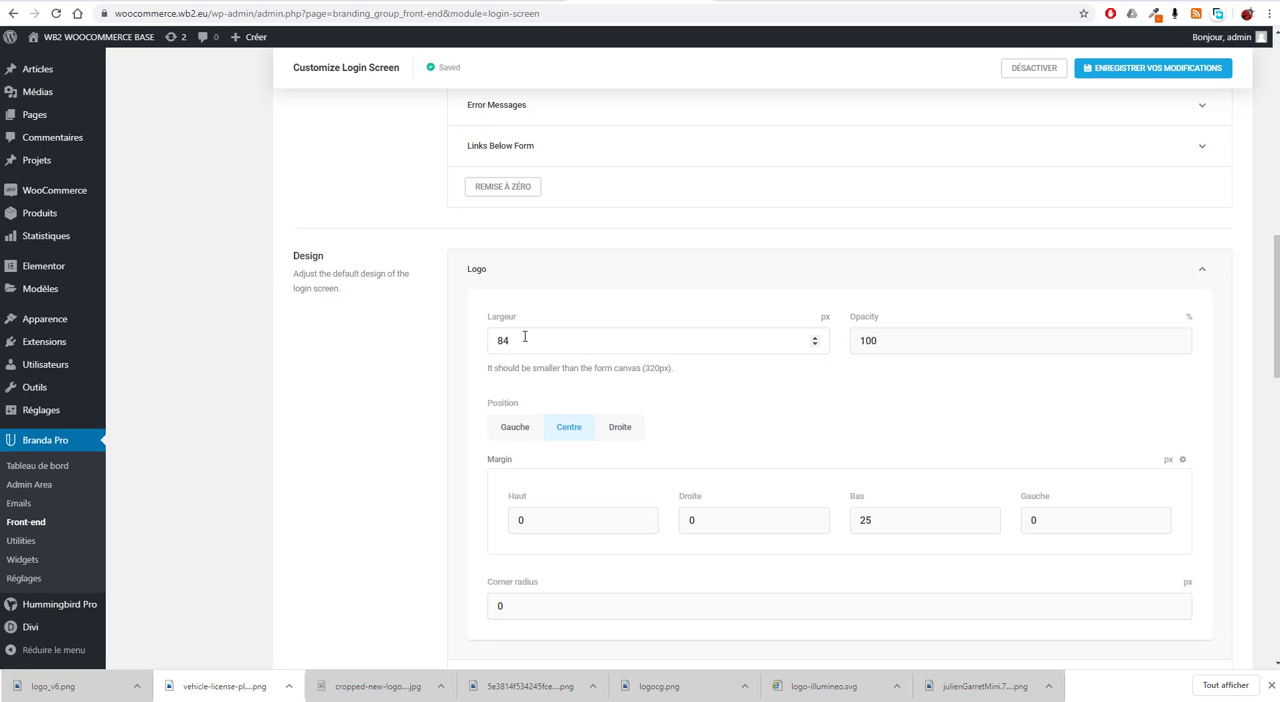
{"action": "left_click_drag", "start_coordinate": [524, 337], "coordinate": [411, 342]}
{"action": "type", "text": "160"}
{"action": "left_click_drag", "start_coordinate": [891, 343], "coordinate": [835, 343]}
{"action": "left_click", "coordinate": [851, 379]}
{"action": "left_click", "coordinate": [1157, 67]}
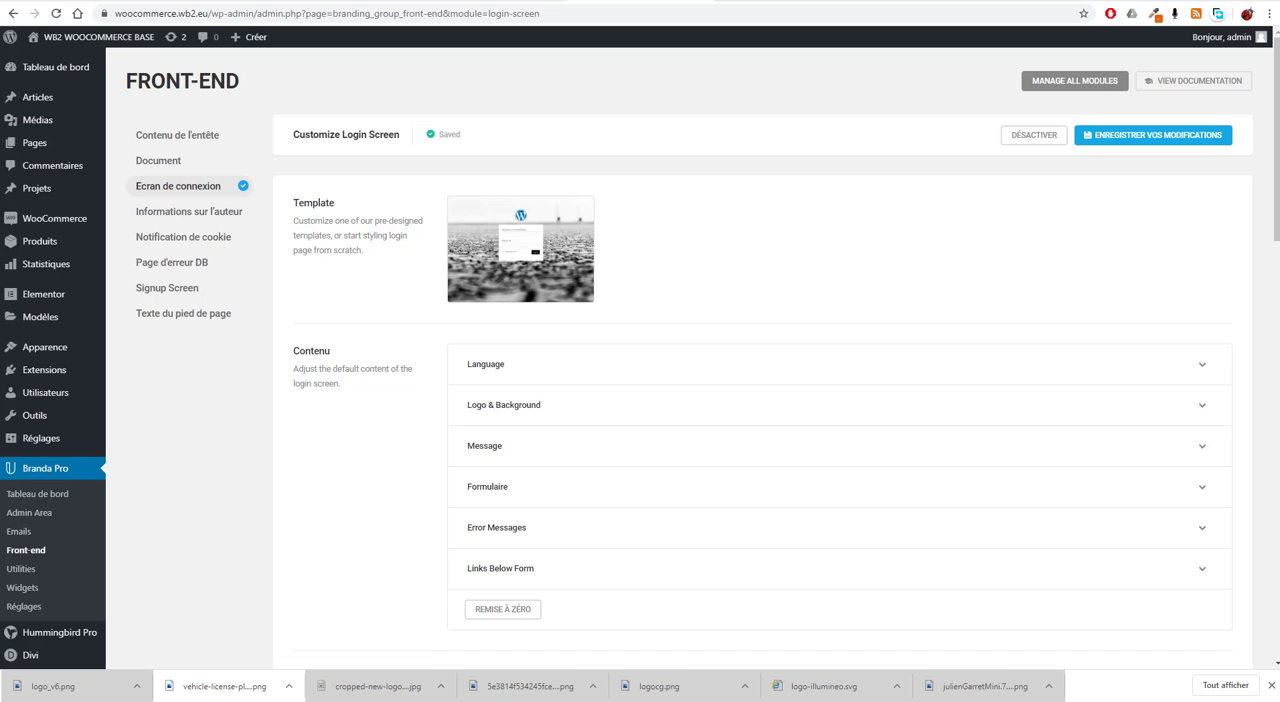
Step: Reload the login page in the private window to check the logo size, and return to the login screen settings
{"action": "key", "text": "alt+Tab"}
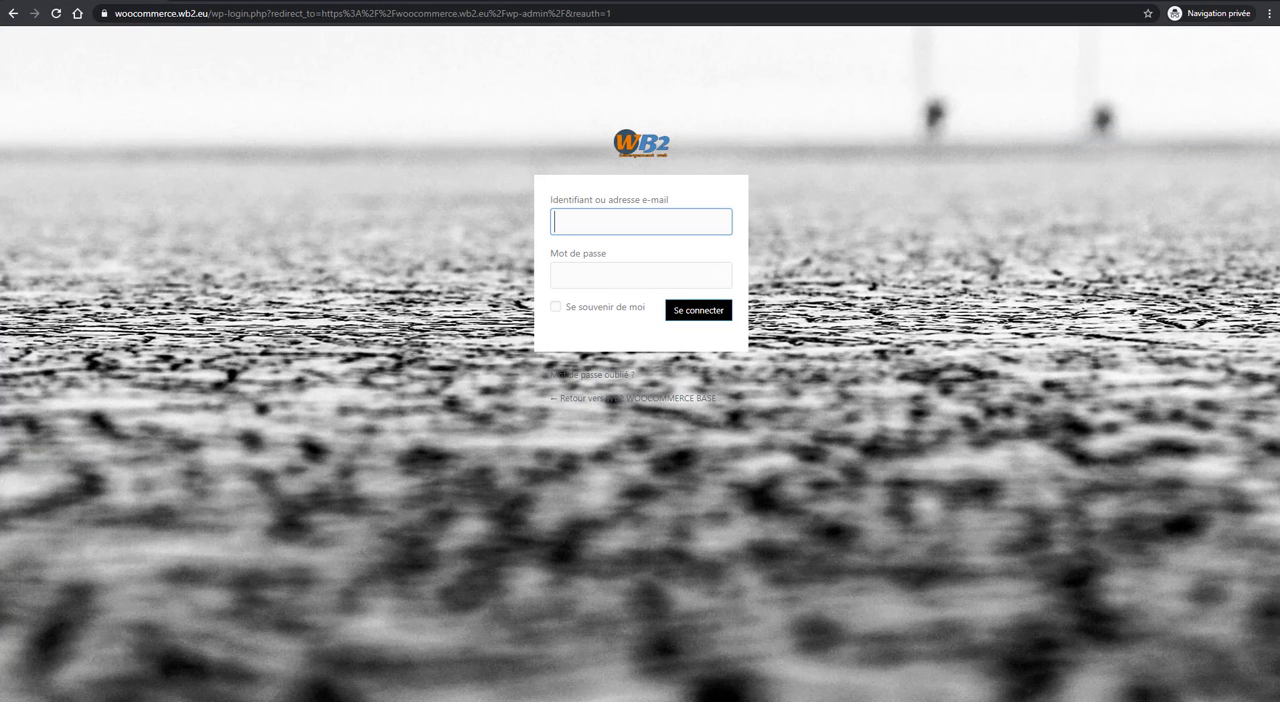
{"action": "left_click", "coordinate": [57, 14]}
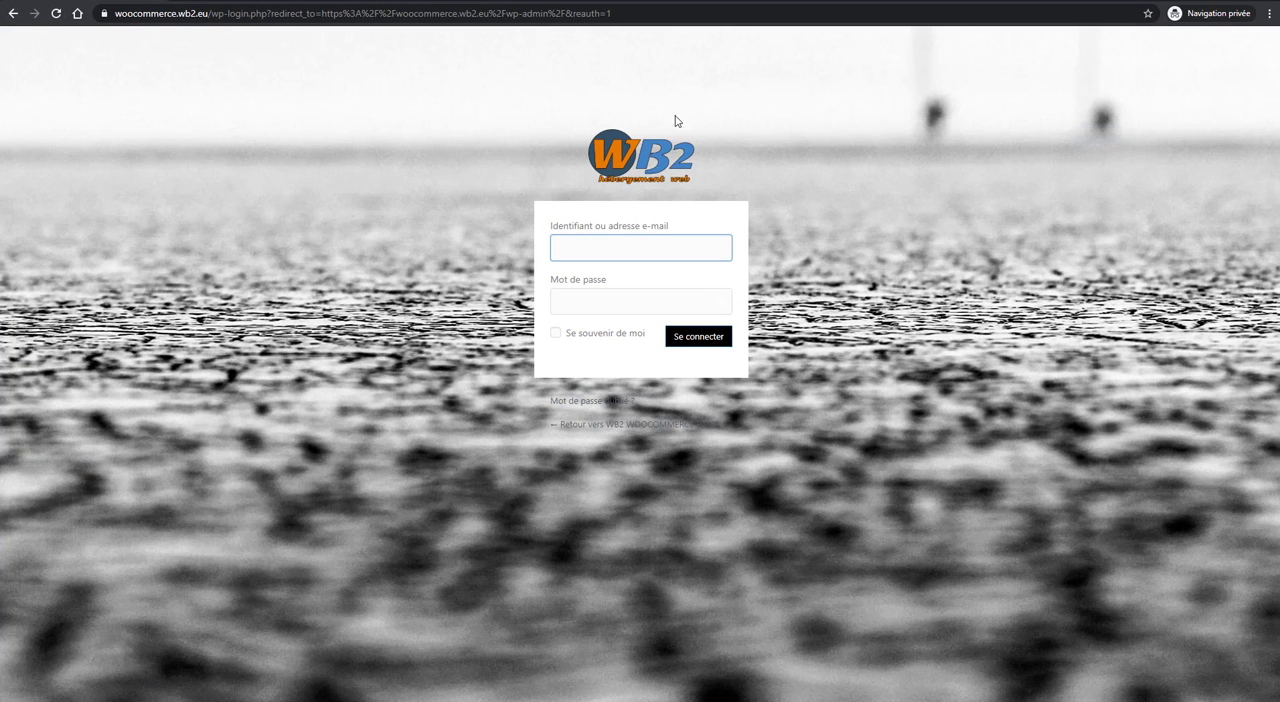
{"action": "left_click", "coordinate": [579, 140]}
{"action": "key", "text": "alt+Tab"}
{"action": "scroll", "coordinate": [580, 537], "scroll_direction": "down", "scroll_amount": 5}
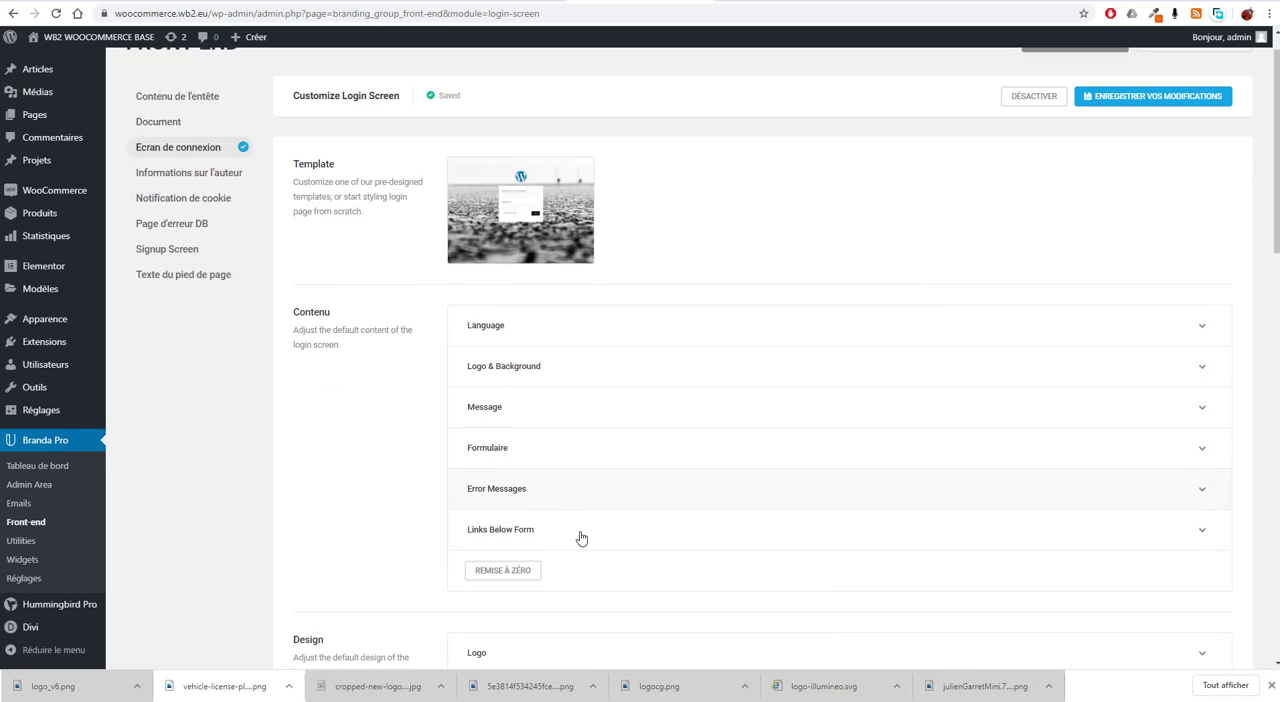
Step: Set the login logo's width to 250 px in the Design settings and save the changes
{"action": "left_click", "coordinate": [668, 246]}
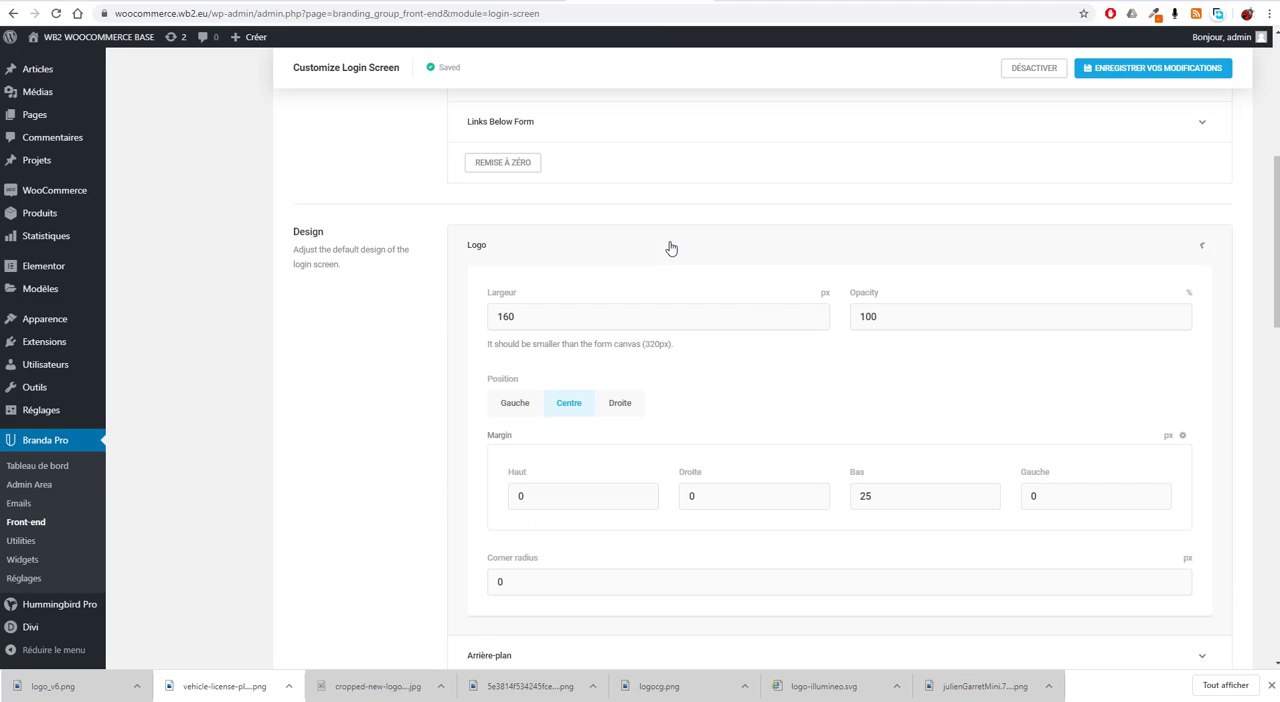
{"action": "left_click_drag", "start_coordinate": [657, 318], "coordinate": [369, 319]}
{"action": "type", "text": "250"}
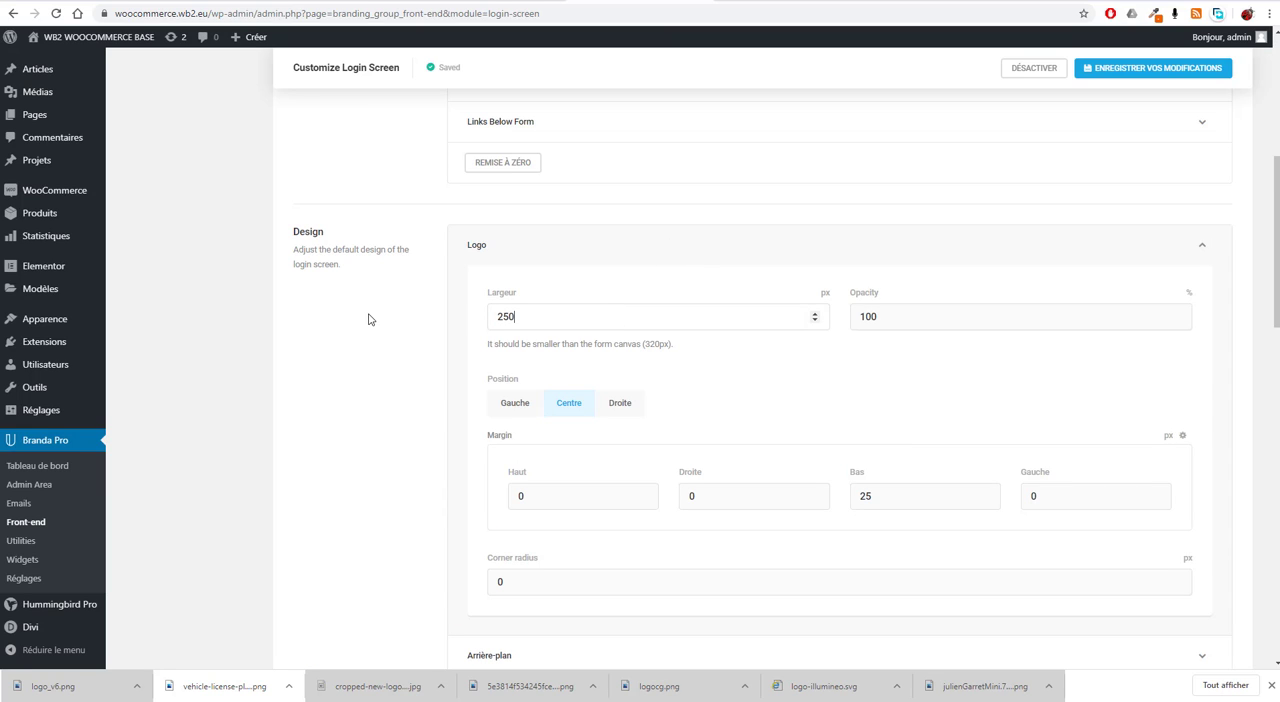
{"action": "left_click", "coordinate": [1120, 70]}
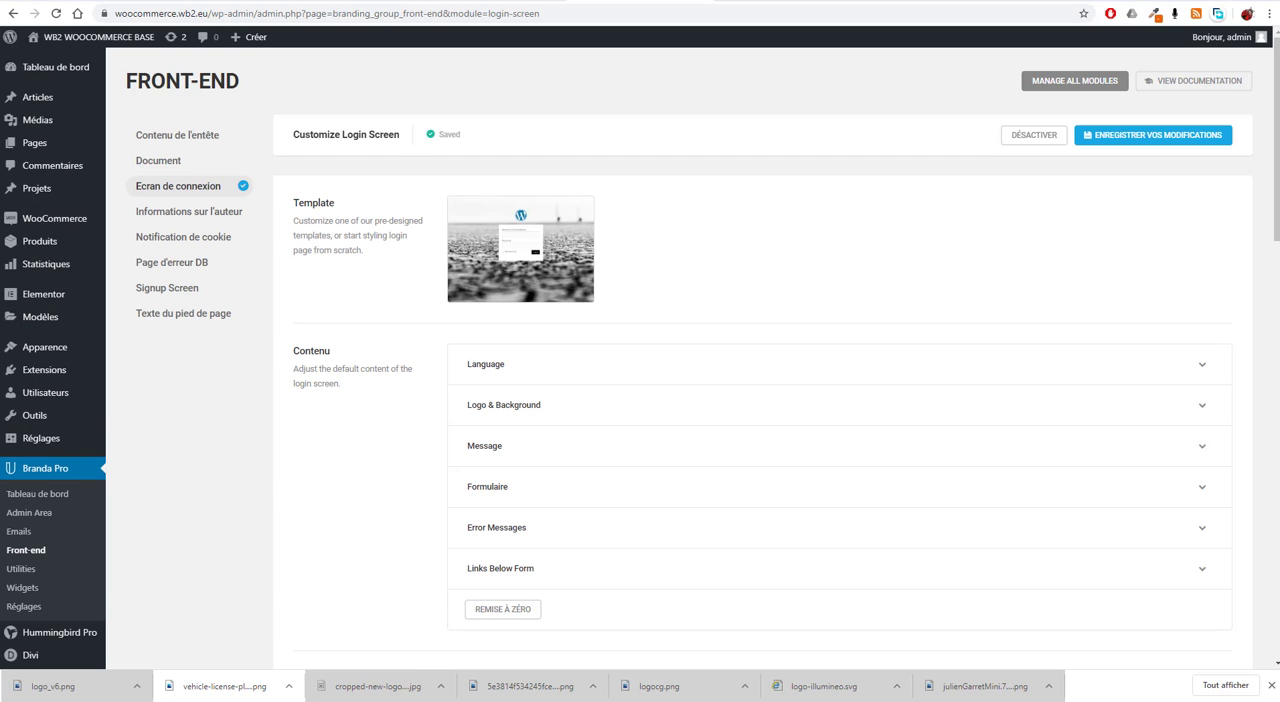
Step: Reload the login page in the private window to check the 250 px logo, and return to the Branda settings
{"action": "key", "text": "alt+Tab"}
{"action": "left_click", "coordinate": [55, 14]}
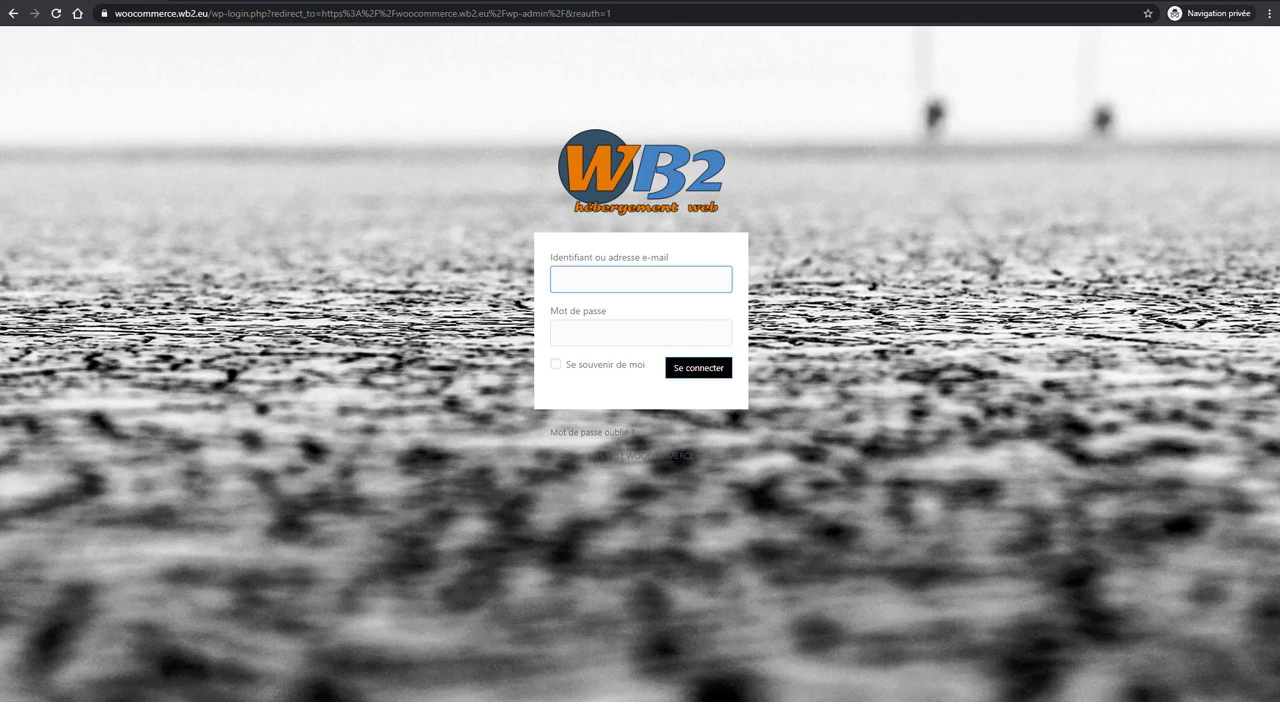
{"action": "key", "text": "alt+Tab"}
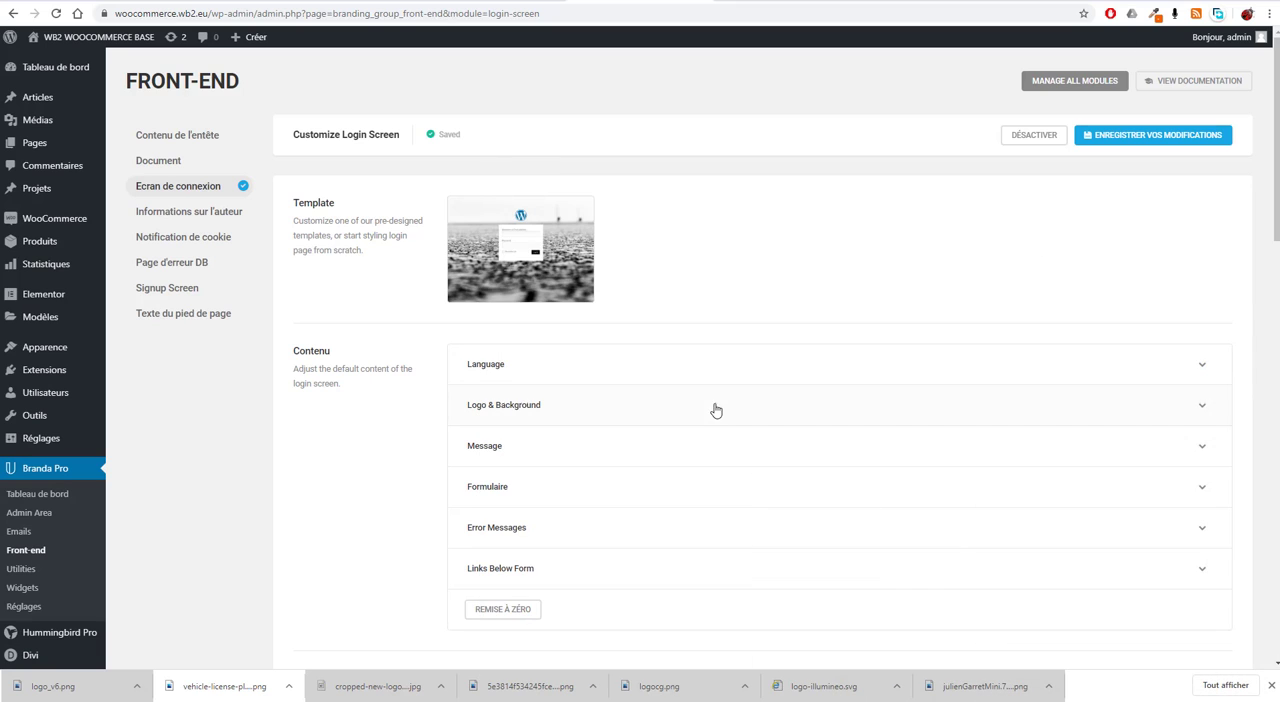
Step: Remove the background.jpg background image from the login screen content and save the changes
{"action": "left_click", "coordinate": [574, 410]}
{"action": "scroll", "coordinate": [700, 450], "scroll_direction": "down", "scroll_amount": 3}
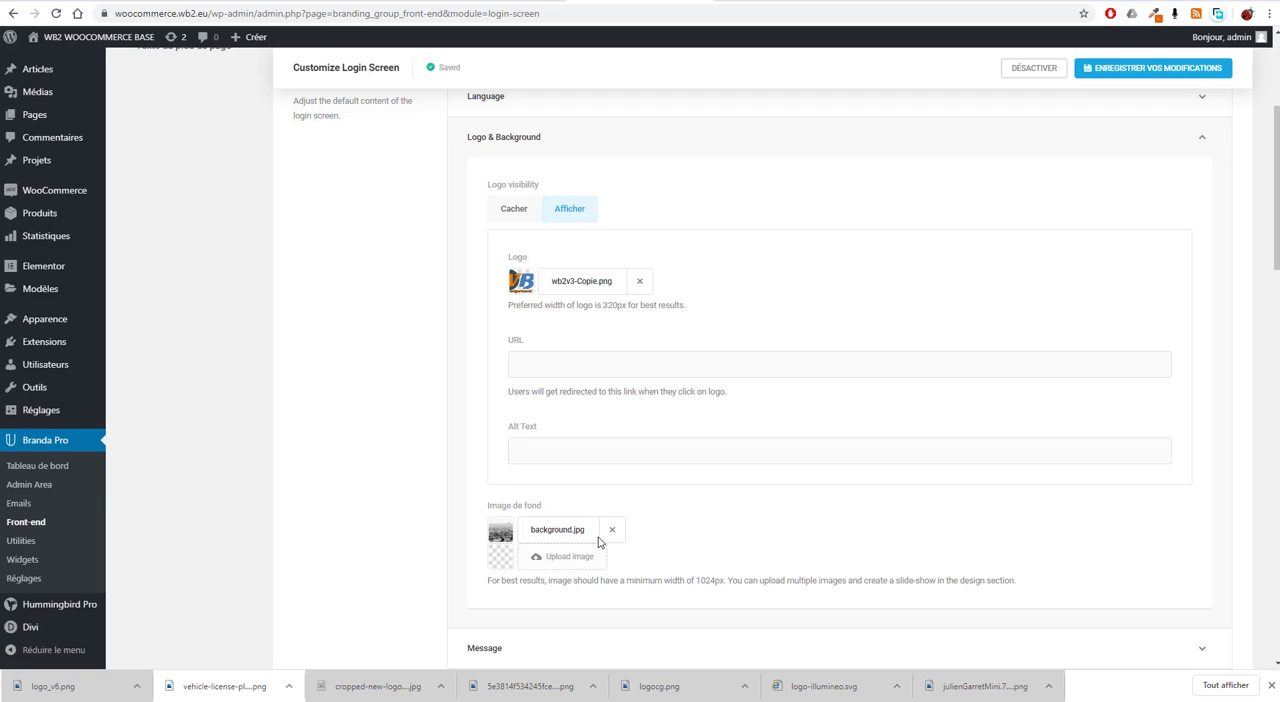
{"action": "left_click", "coordinate": [612, 530]}
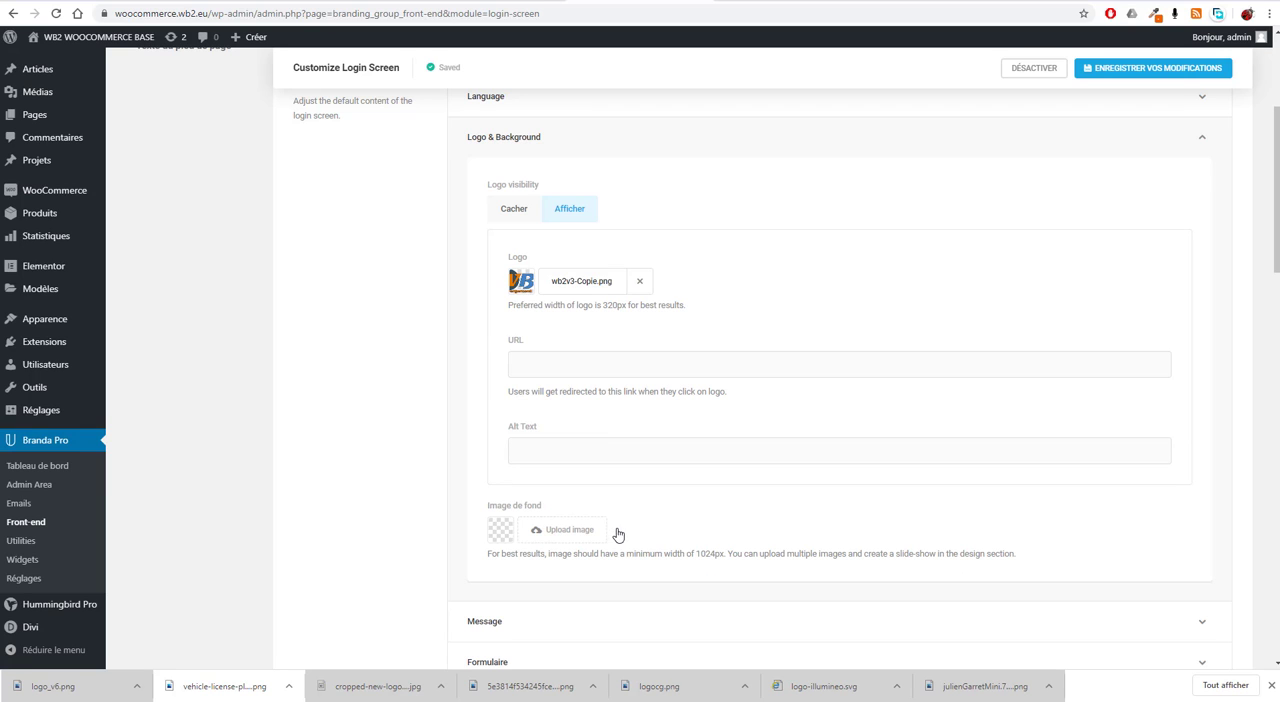
{"action": "left_click", "coordinate": [1160, 67]}
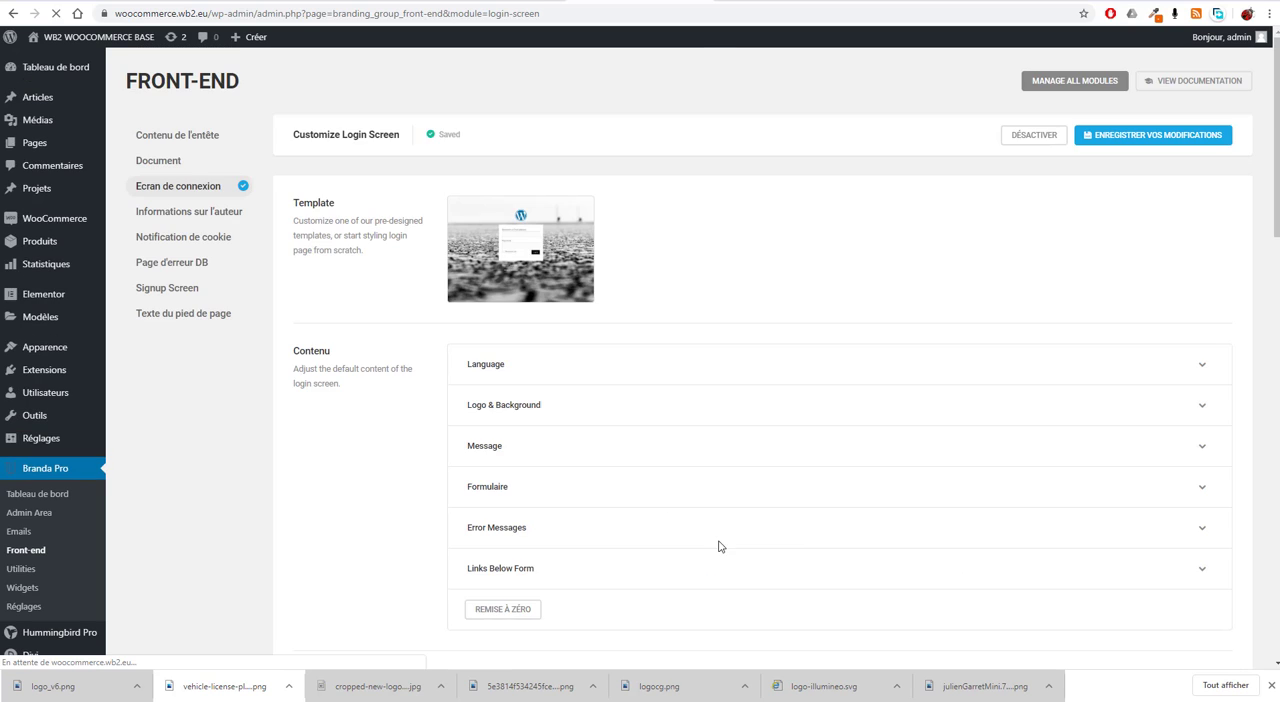
Step: Reload the login page in the private window to check the background, and return to the login screen settings
{"action": "scroll", "coordinate": [700, 526], "scroll_direction": "down", "scroll_amount": 2}
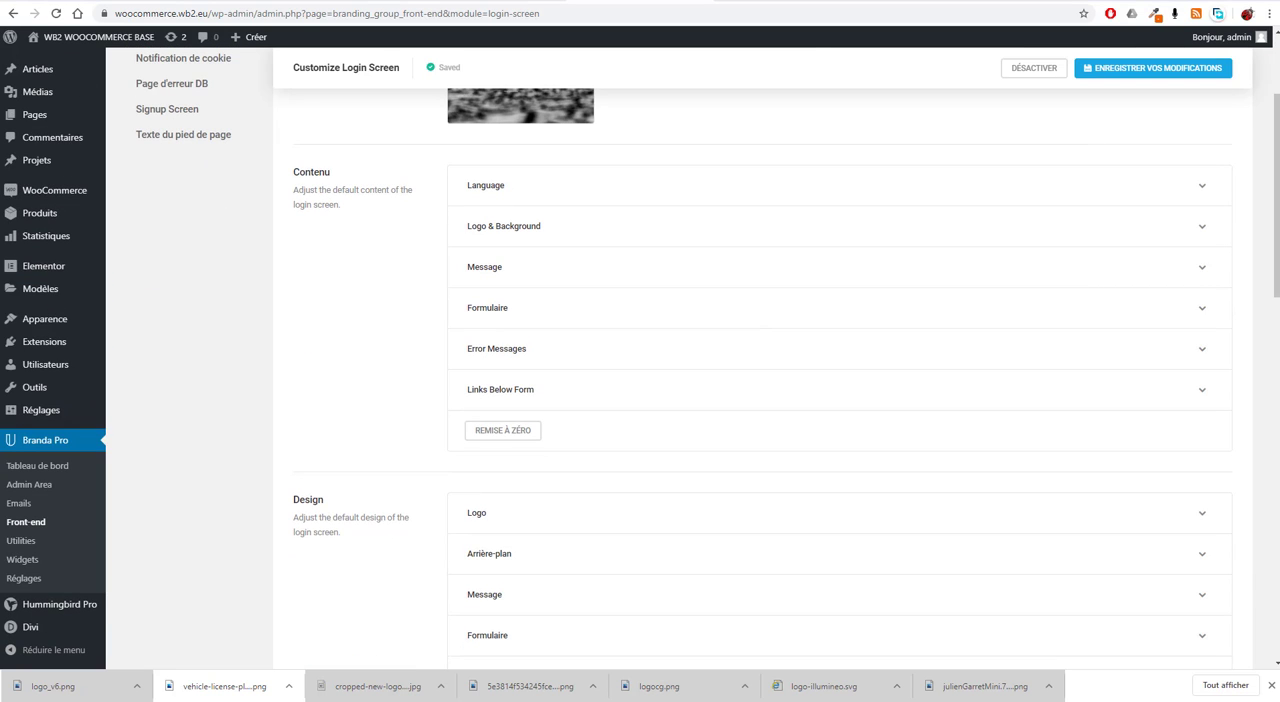
{"action": "key", "text": "alt+Tab"}
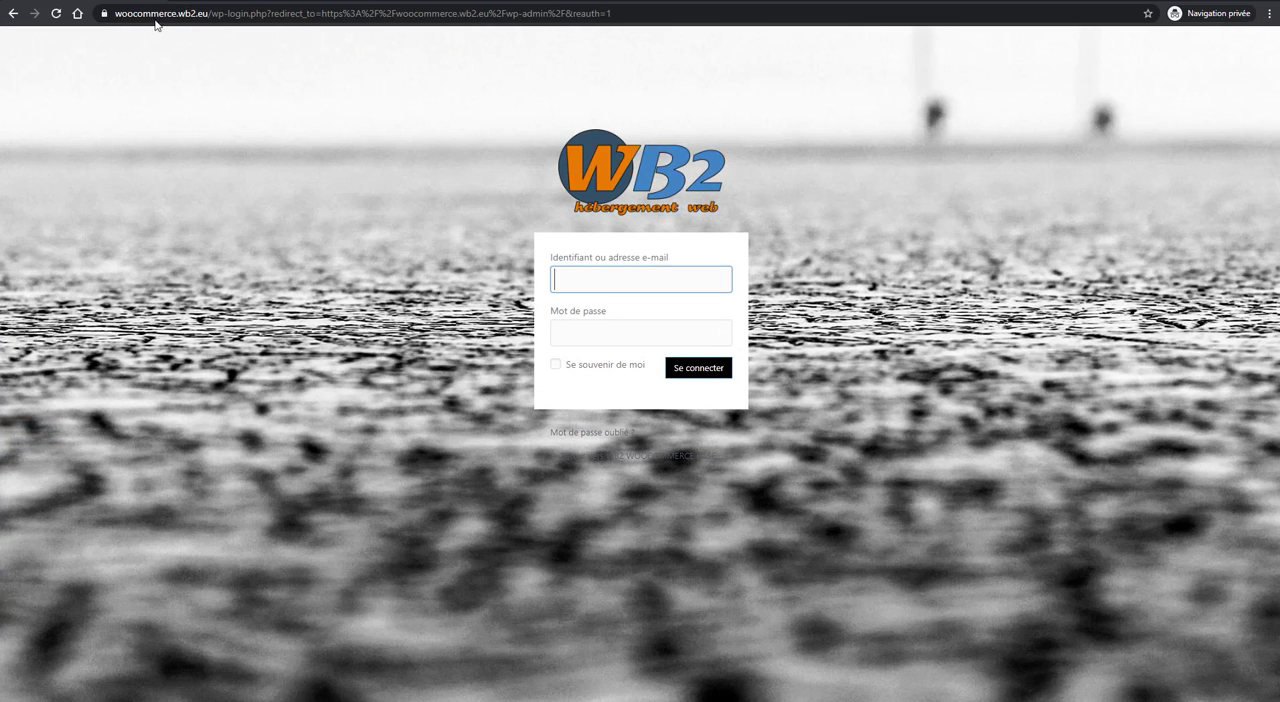
{"action": "left_click", "coordinate": [56, 13]}
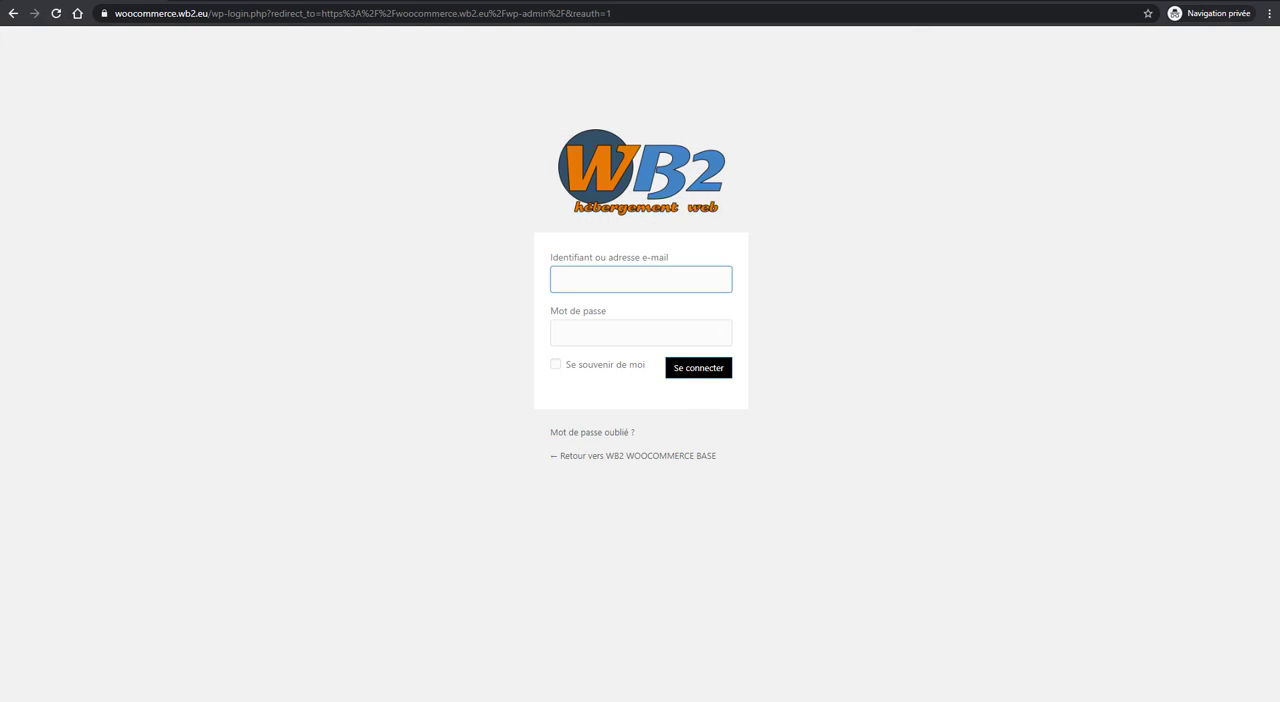
{"action": "key", "text": "alt+Tab"}
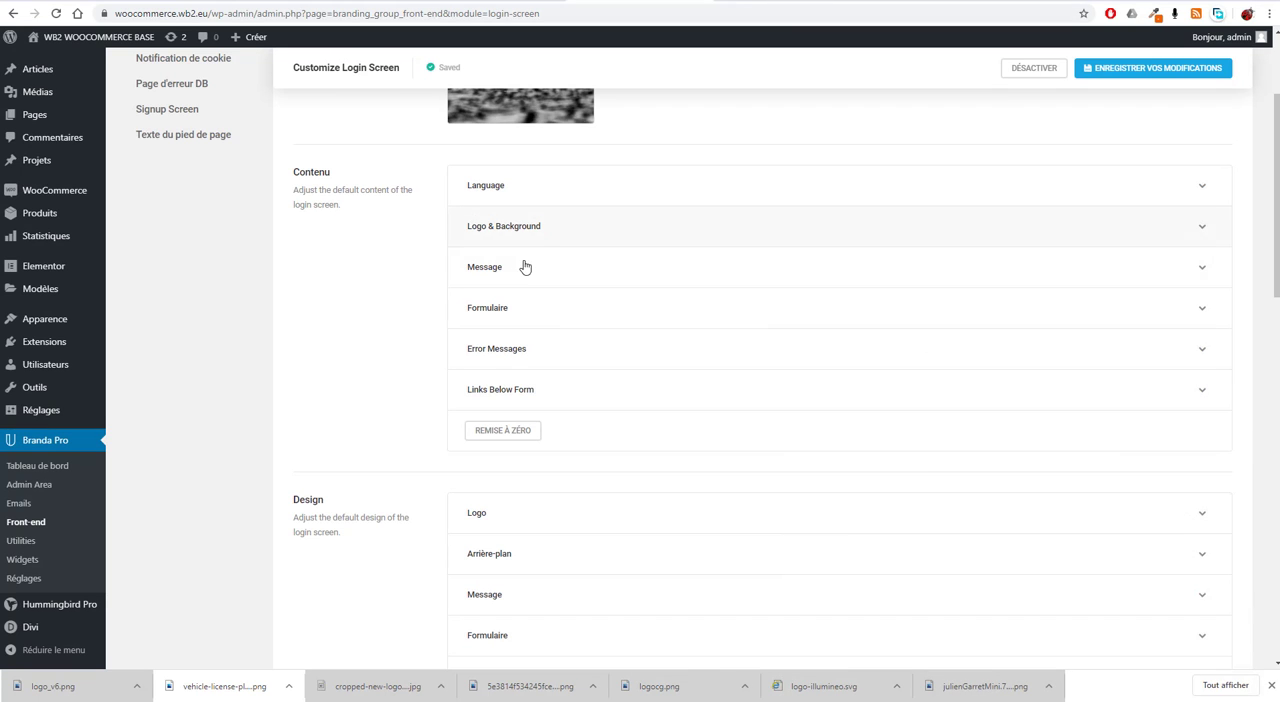
Step: Look through the remaining login screen options, from content, design and colours to logout redirection and custom CSS
{"action": "scroll", "coordinate": [523, 265], "scroll_direction": "down", "scroll_amount": 2}
{"action": "scroll", "coordinate": [533, 402], "scroll_direction": "down", "scroll_amount": 5}
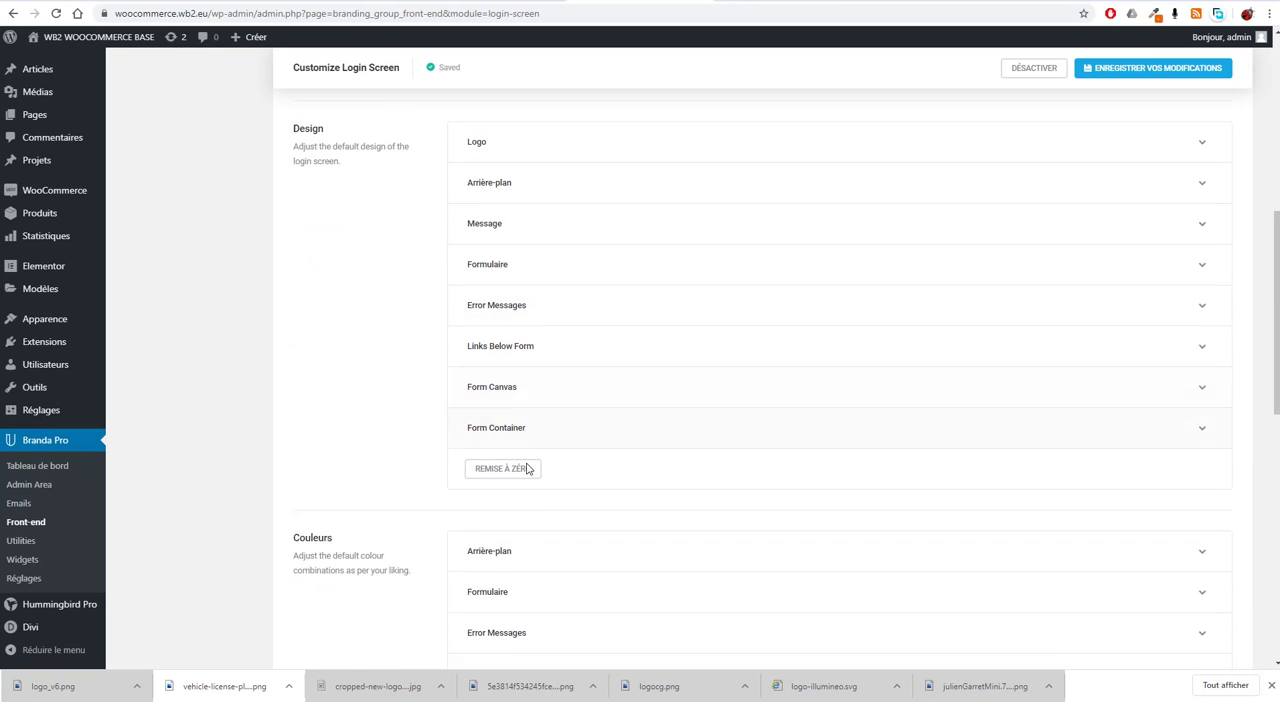
{"action": "scroll", "coordinate": [529, 514], "scroll_direction": "down", "scroll_amount": 4}
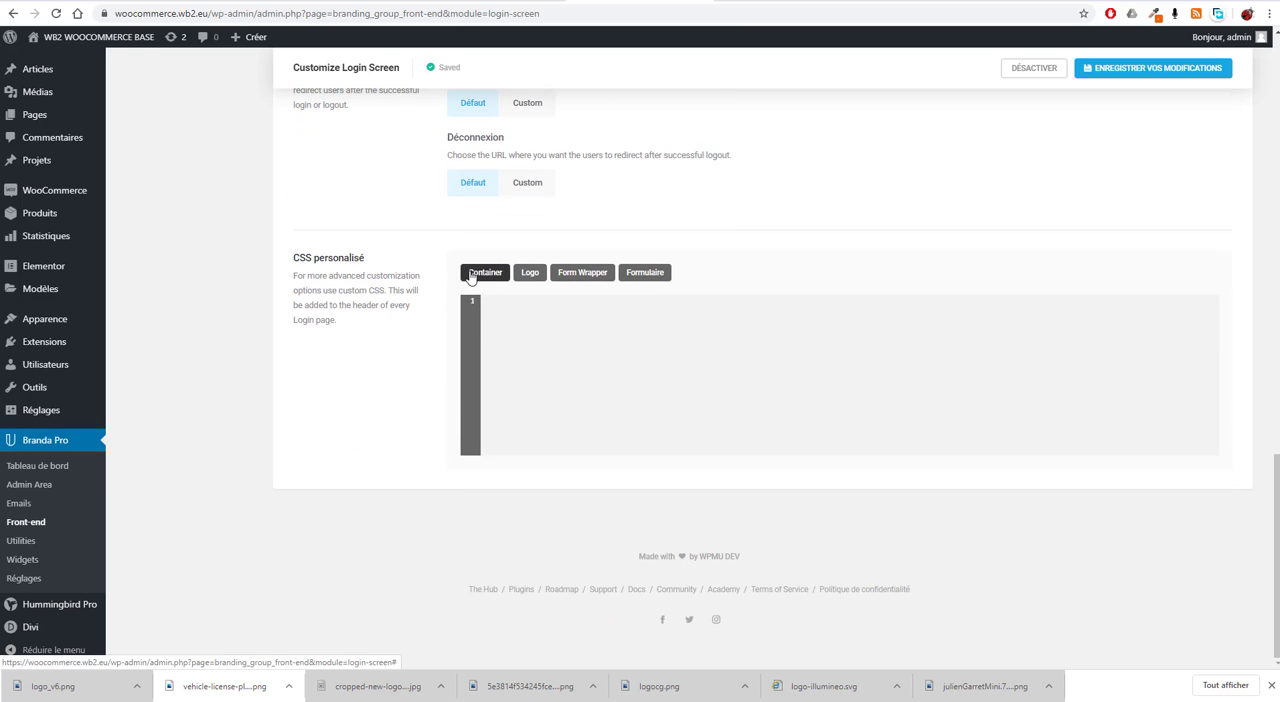
{"action": "scroll", "coordinate": [625, 374], "scroll_direction": "up", "scroll_amount": 15}
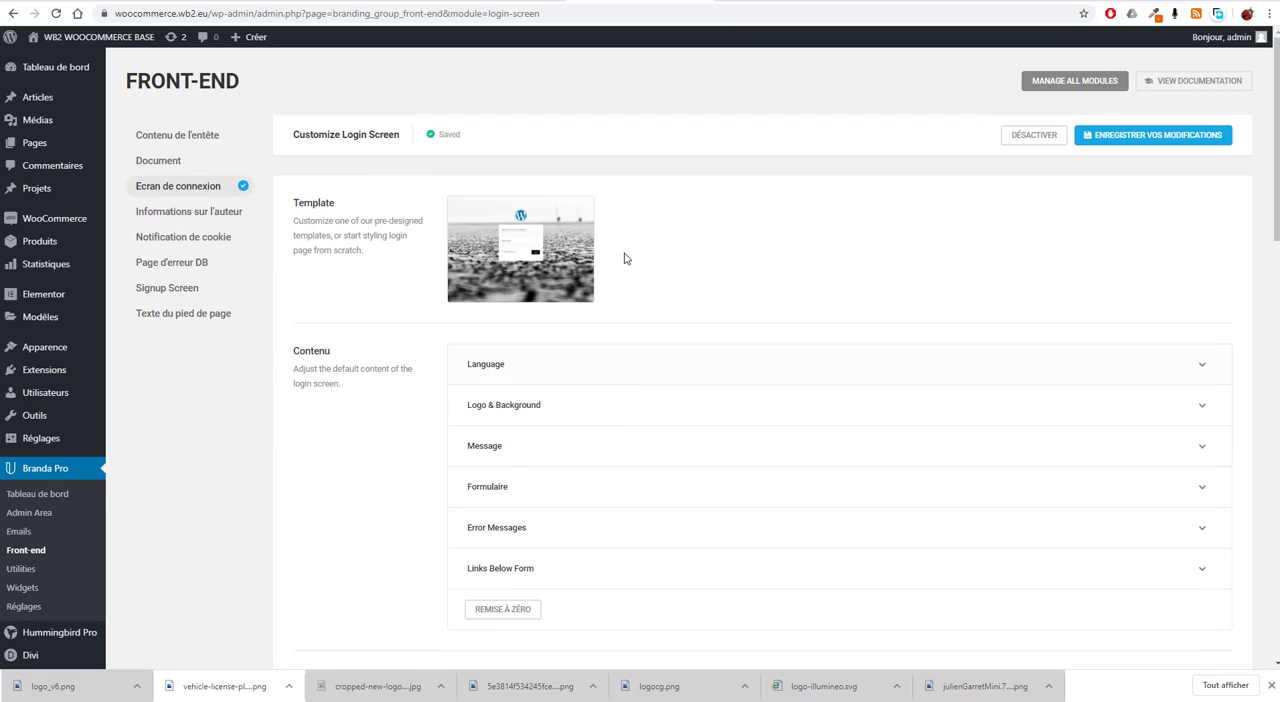
{"action": "scroll", "coordinate": [598, 446], "scroll_direction": "down", "scroll_amount": 1}
{"action": "scroll", "coordinate": [600, 450], "scroll_direction": "down", "scroll_amount": 3}
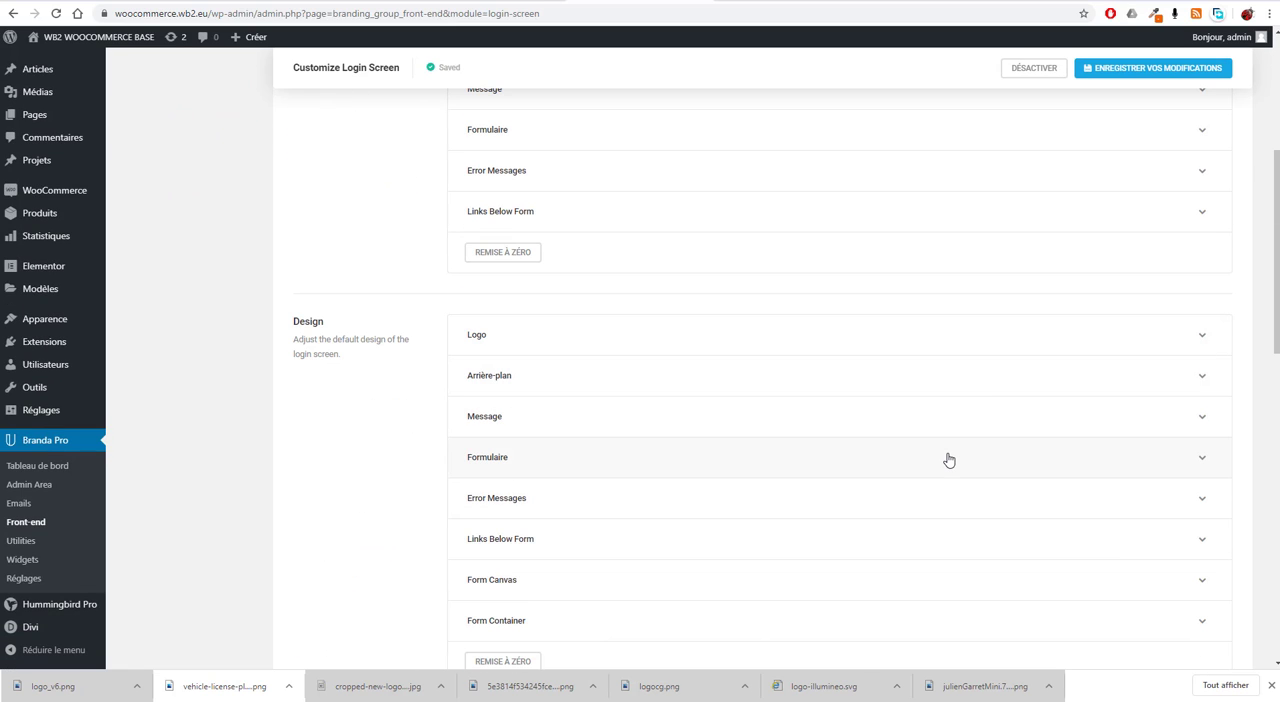
{"action": "scroll", "coordinate": [949, 460], "scroll_direction": "up", "scroll_amount": 4}
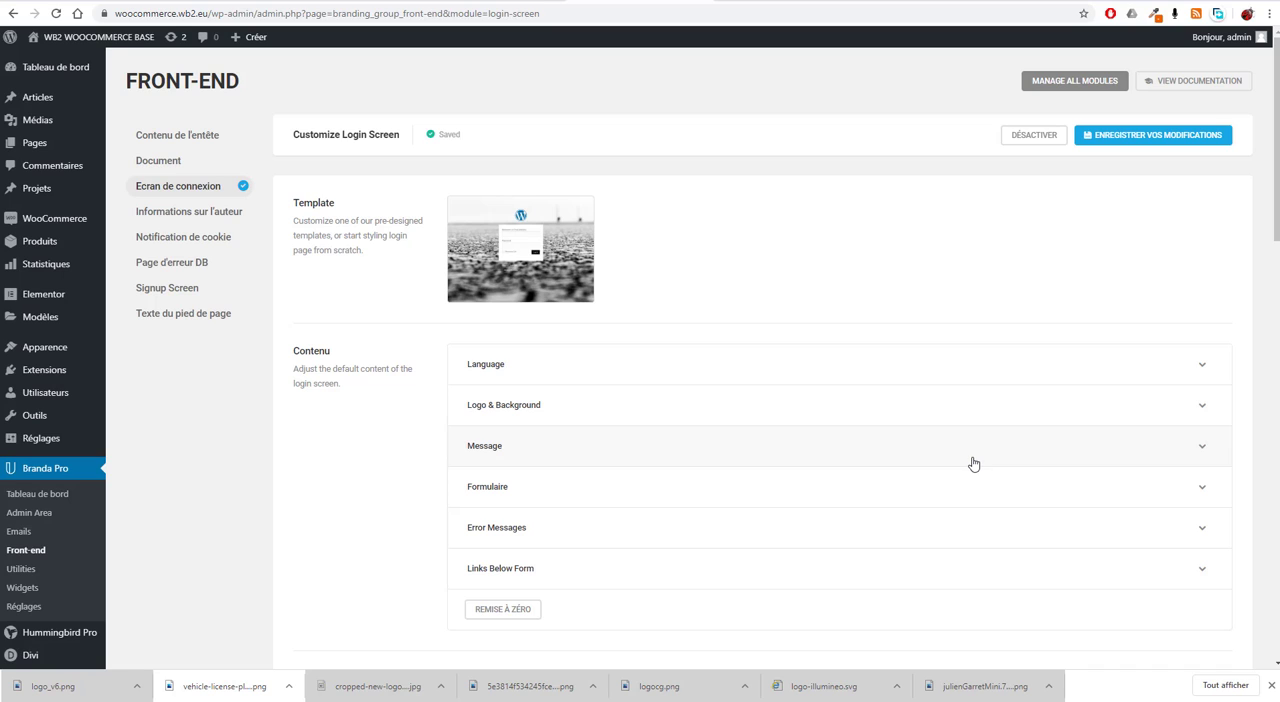